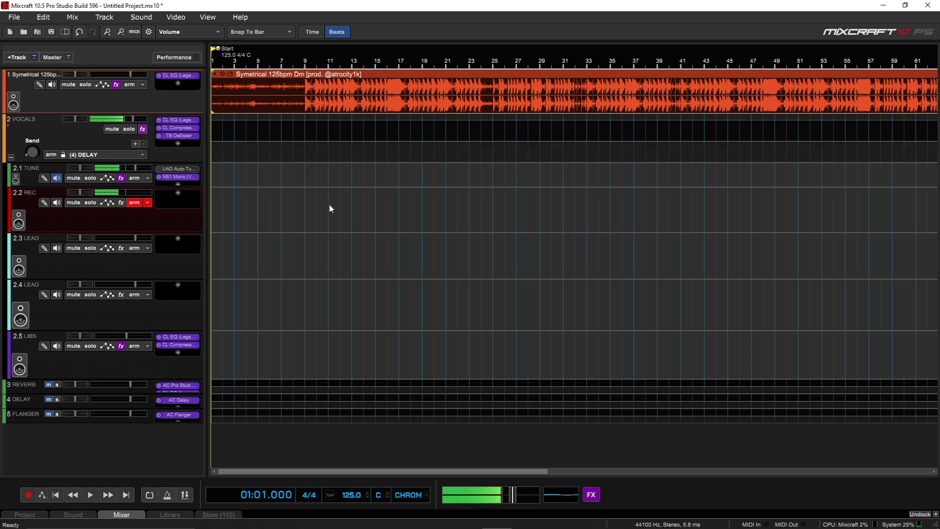
Step: Switch to Firefox and open the BPM Analyzer product page on the MixMeister site
mouse_move(275, 526)
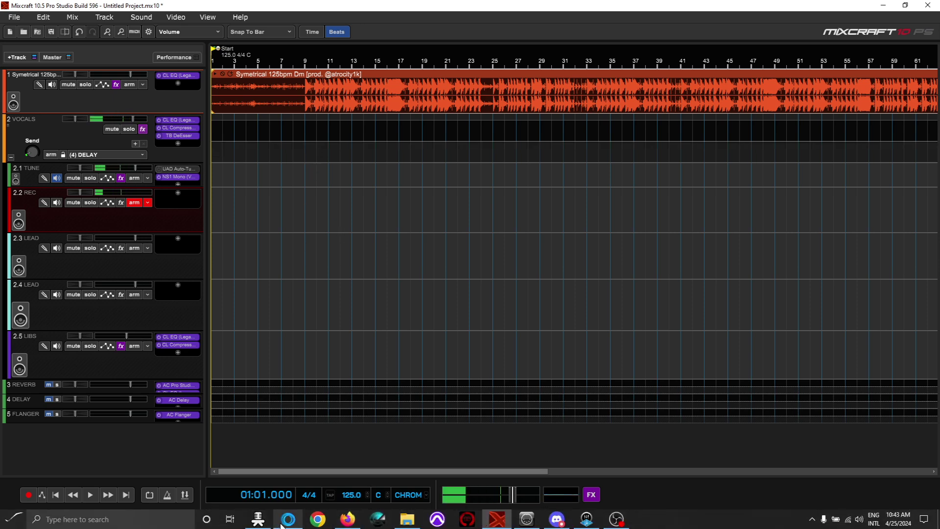
mouse_move(290, 483)
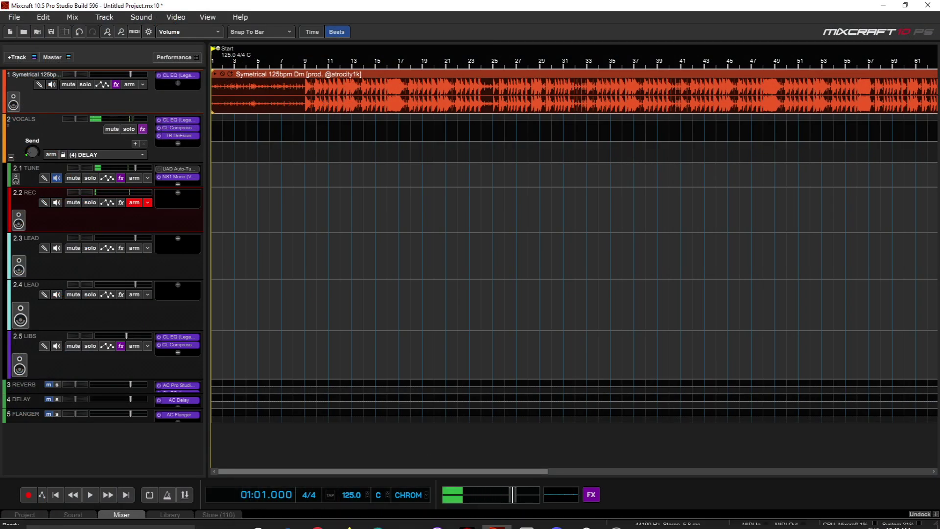
click(348, 519)
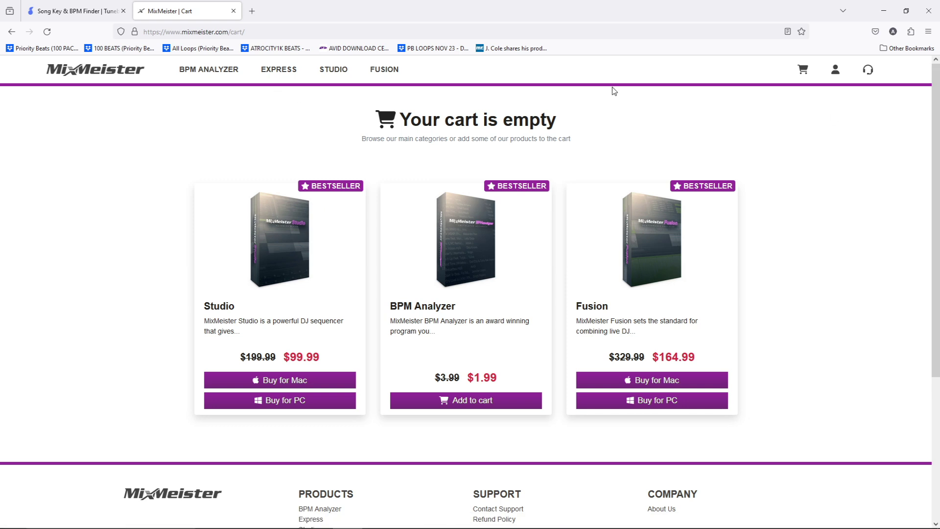
click(212, 70)
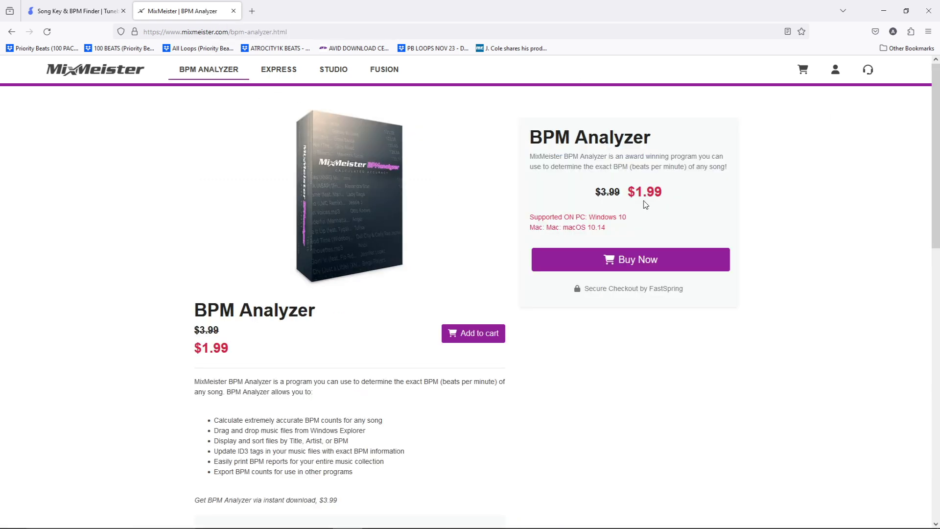
key(ctrl+Tab)
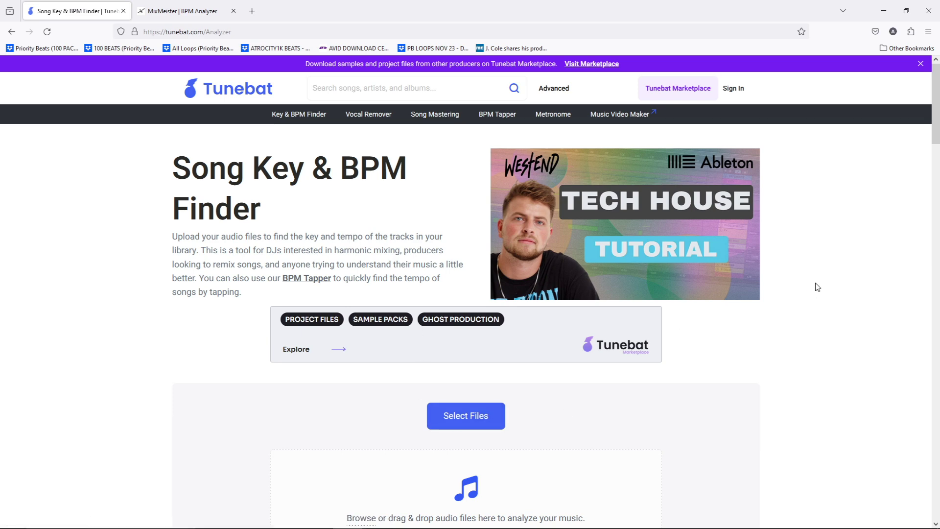
scroll(936, 155, down, 5)
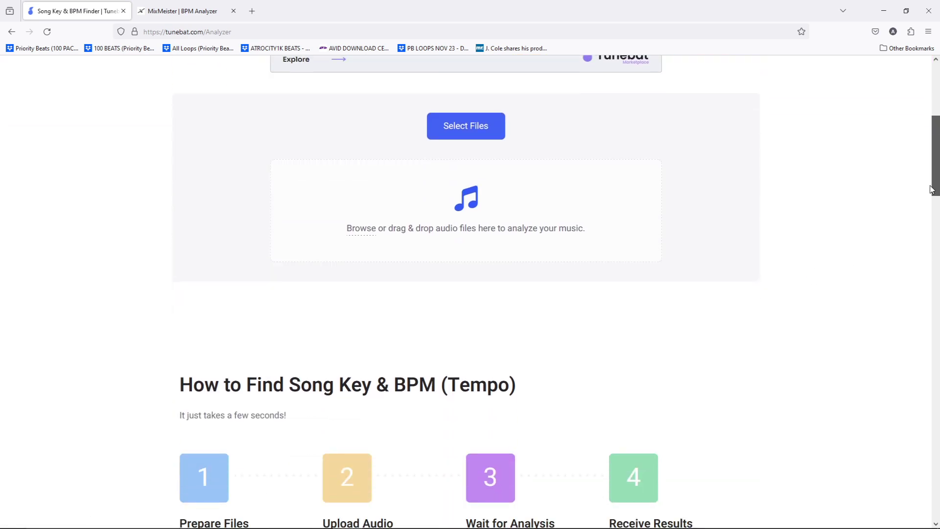
scroll(932, 190, up, 1)
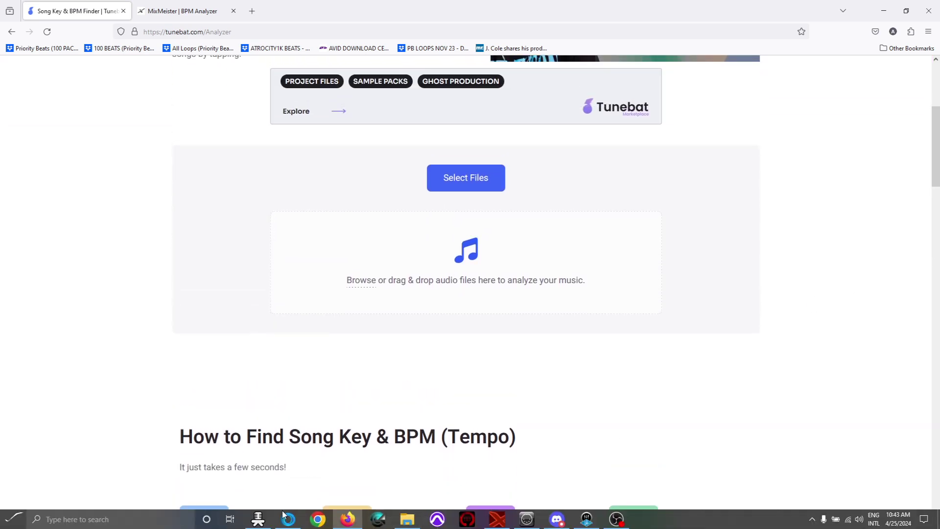
click(407, 519)
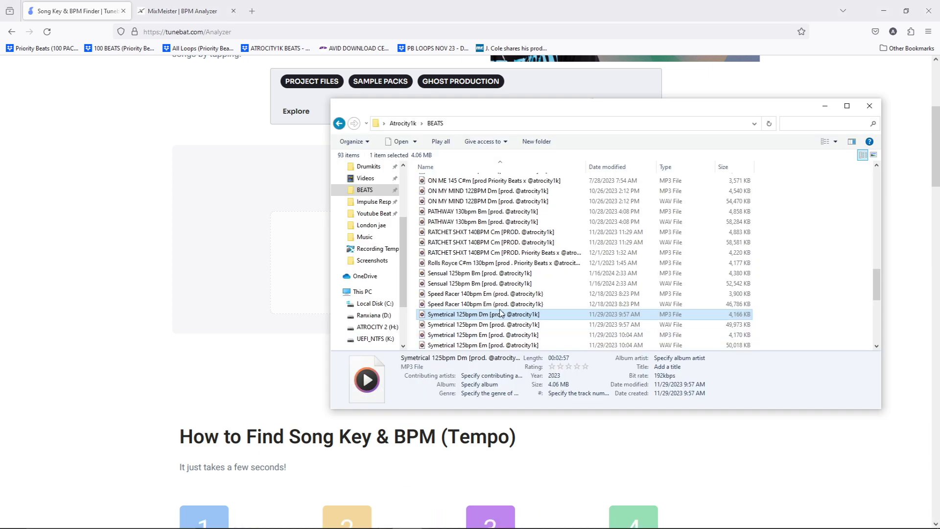
drag(575, 111, 429, 285)
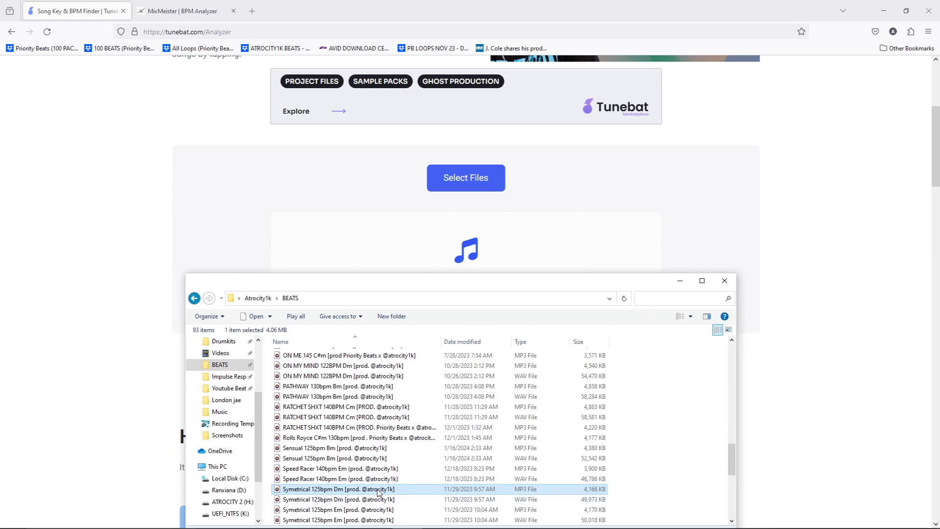
drag(379, 490, 462, 259)
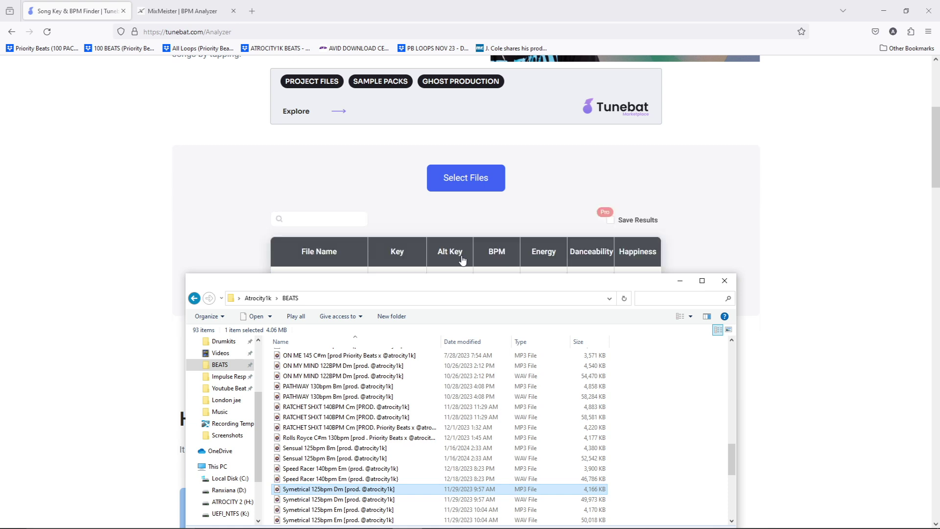
click(676, 286)
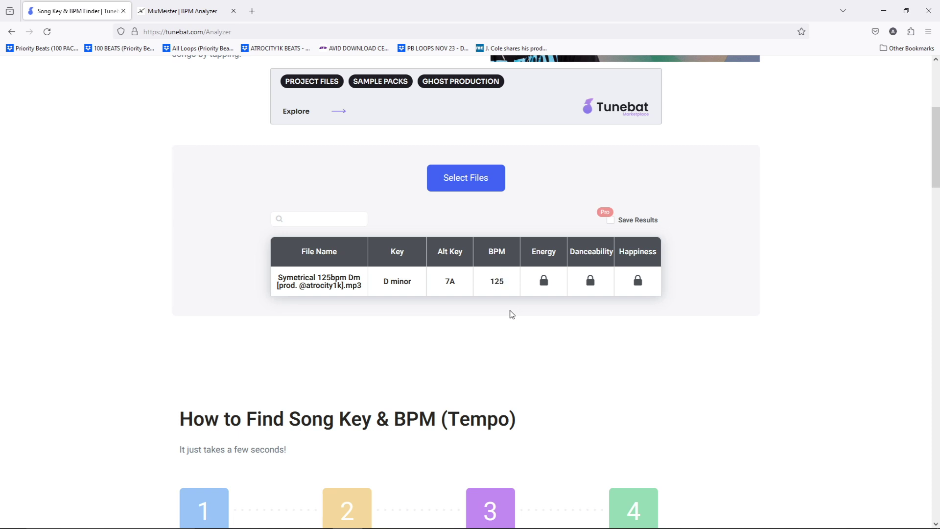
Step: Switch back to Mixcraft and enlarge the height of the Symetrical beat track
mouse_move(407, 526)
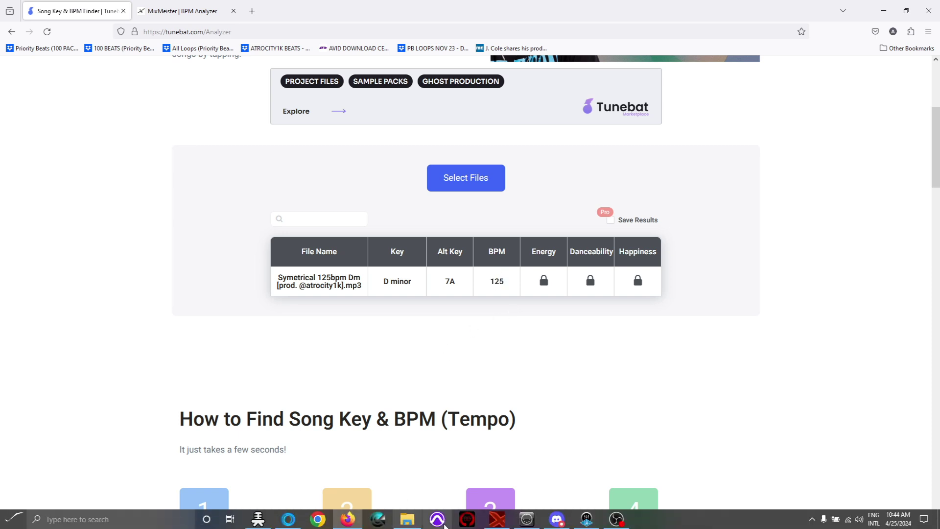
click(499, 520)
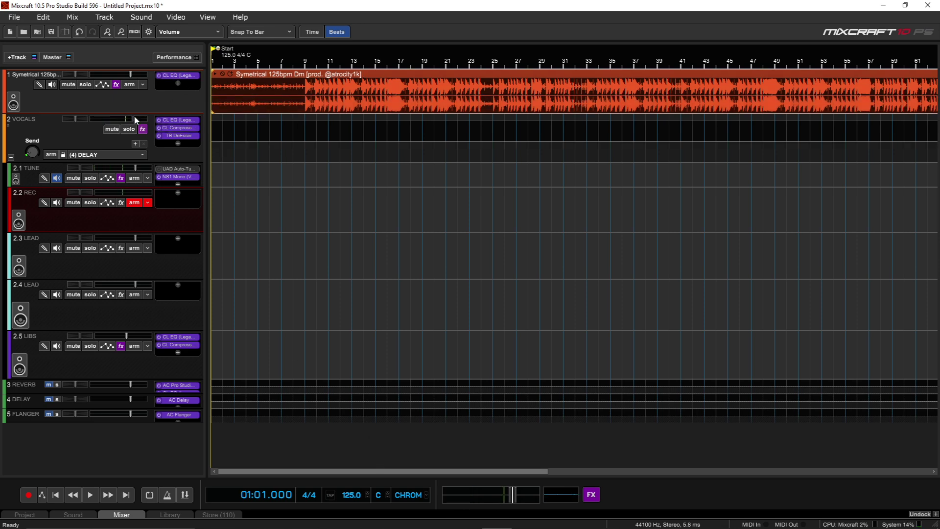
drag(131, 112, 123, 209)
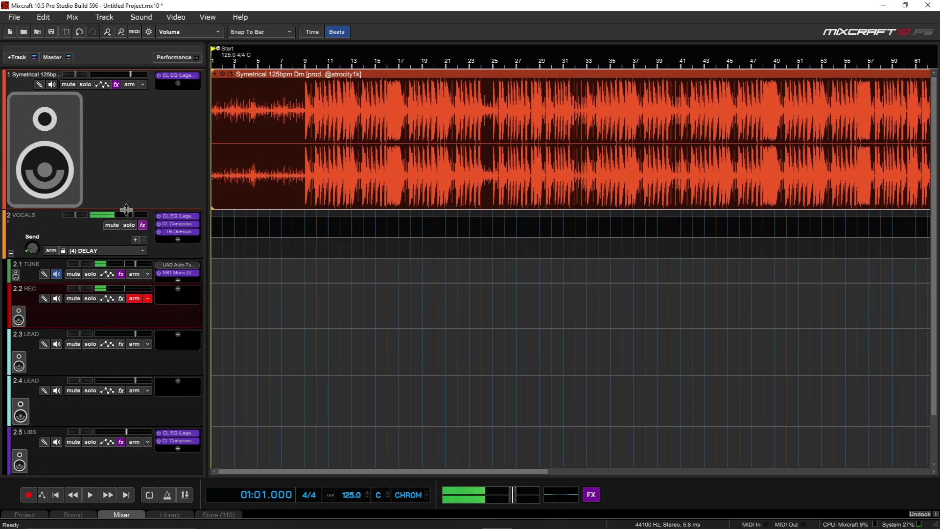
Step: Cut the silence before the first sound of the Symetrical clip and align the clip with the project start
scroll(271, 168, up, 5)
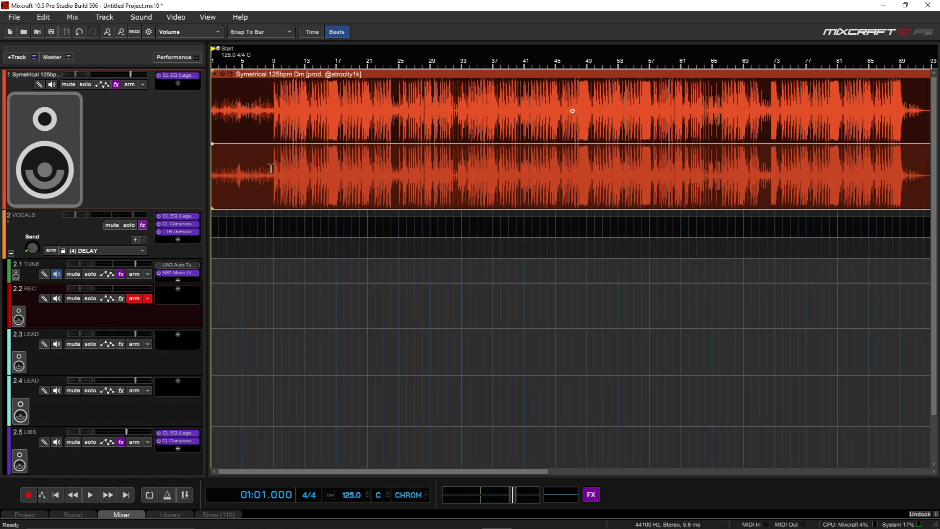
scroll(271, 169, up, 8)
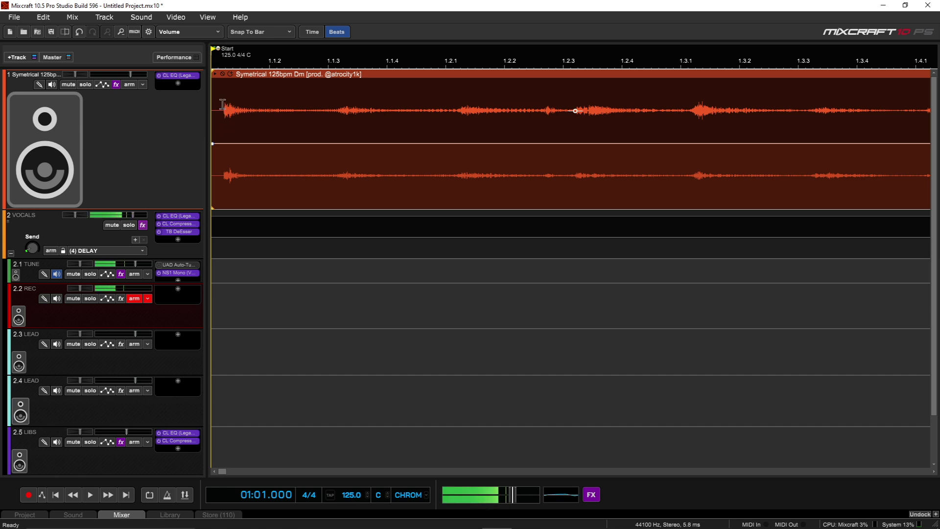
scroll(223, 104, down, 3)
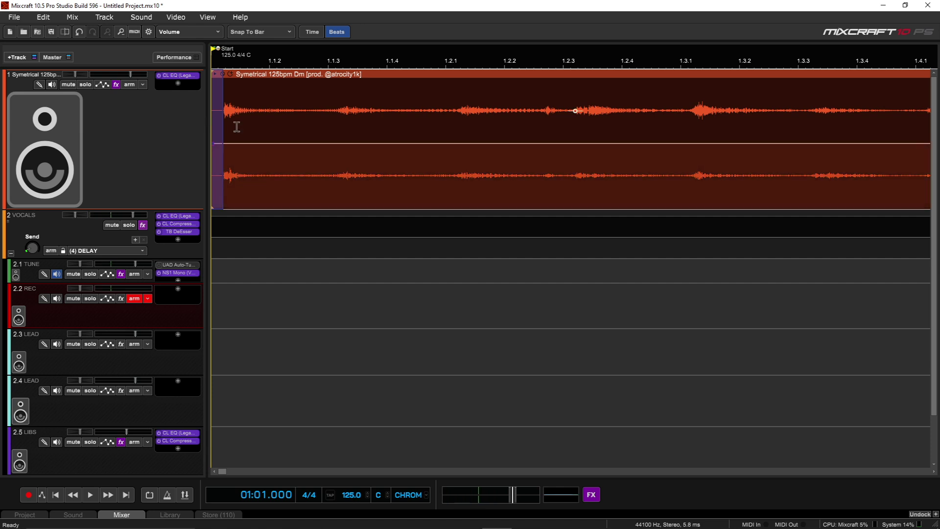
scroll(220, 110, up, 3)
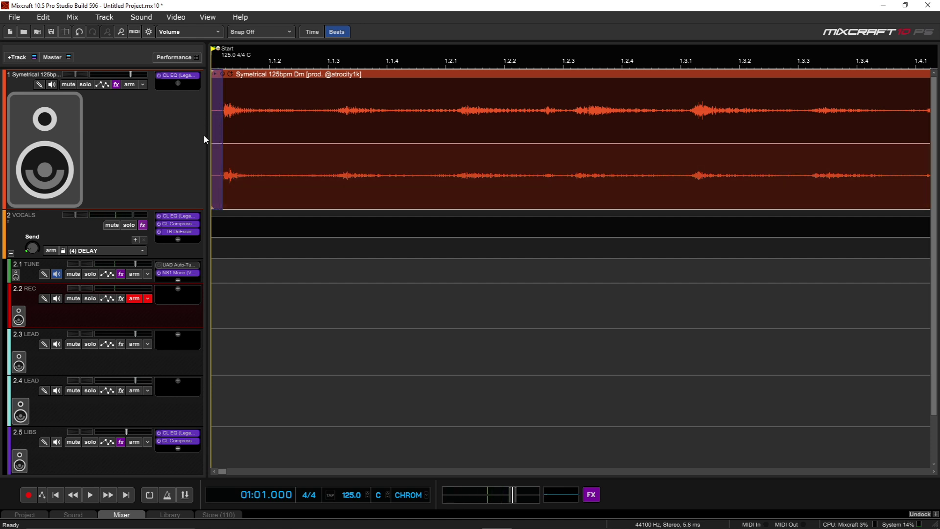
key(ctrl+a)
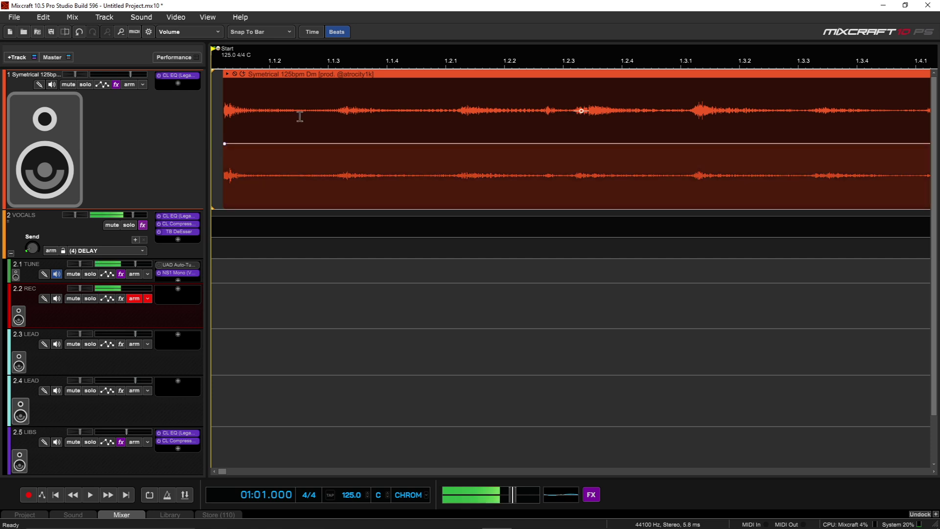
drag(369, 75, 356, 78)
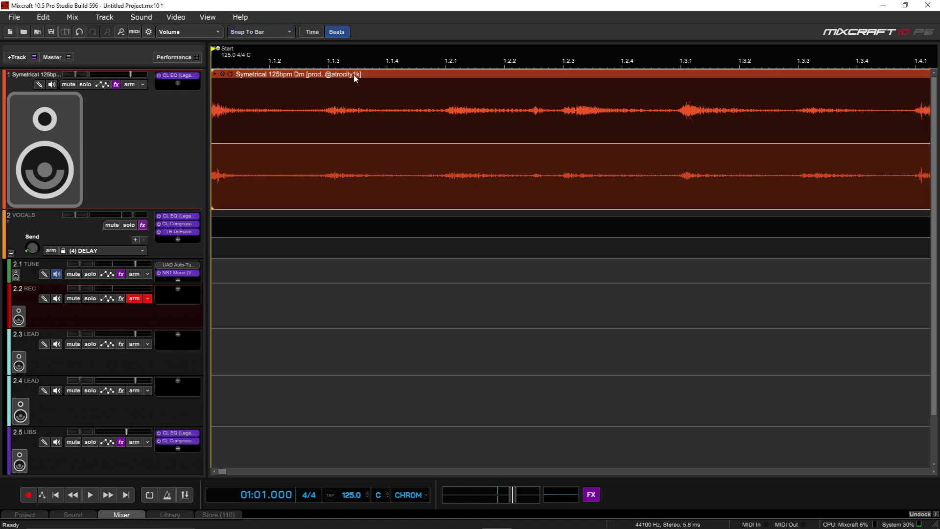
Step: Loop the intro from bar 1 to bar 9 and play it with the metronome on
scroll(356, 78, down, 10)
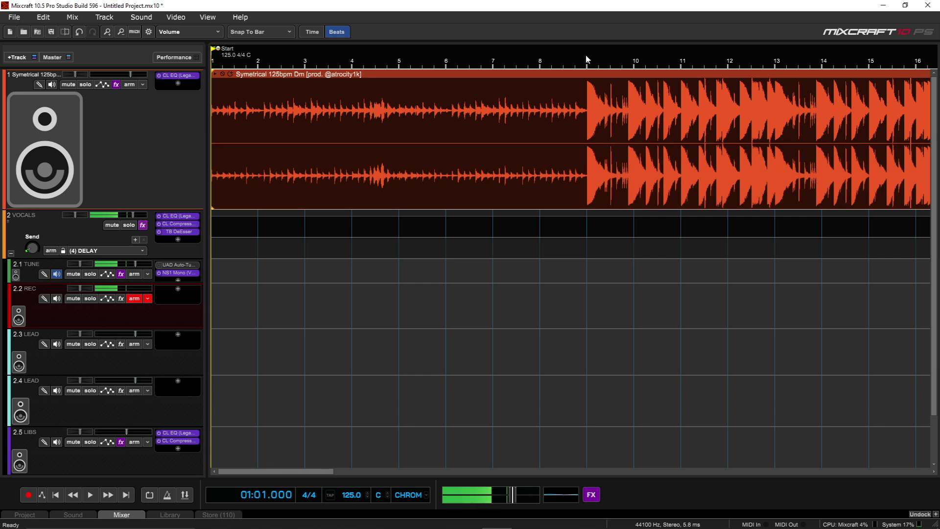
drag(565, 77, 196, 232)
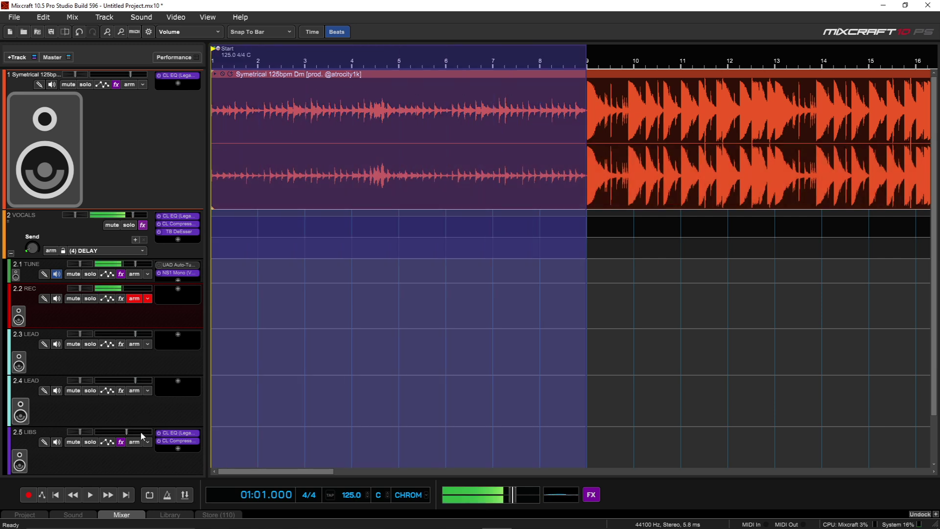
click(150, 496)
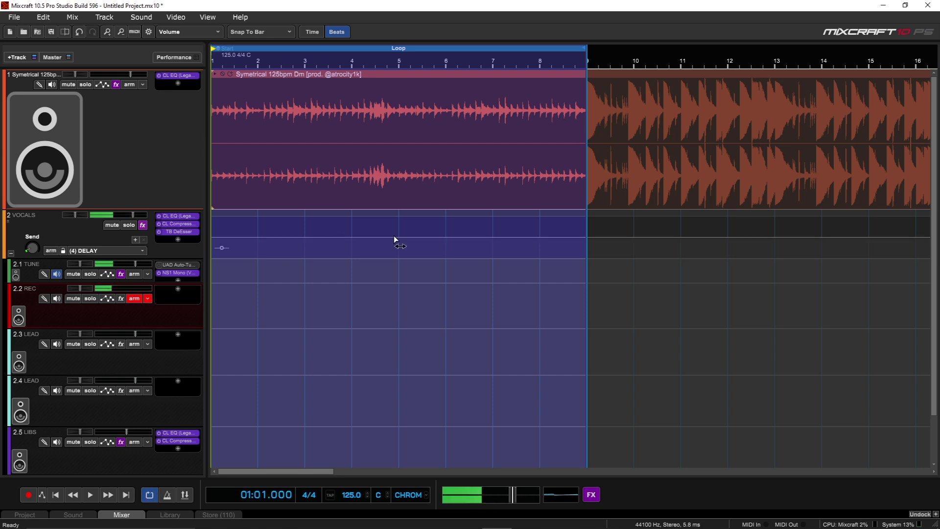
key(space)
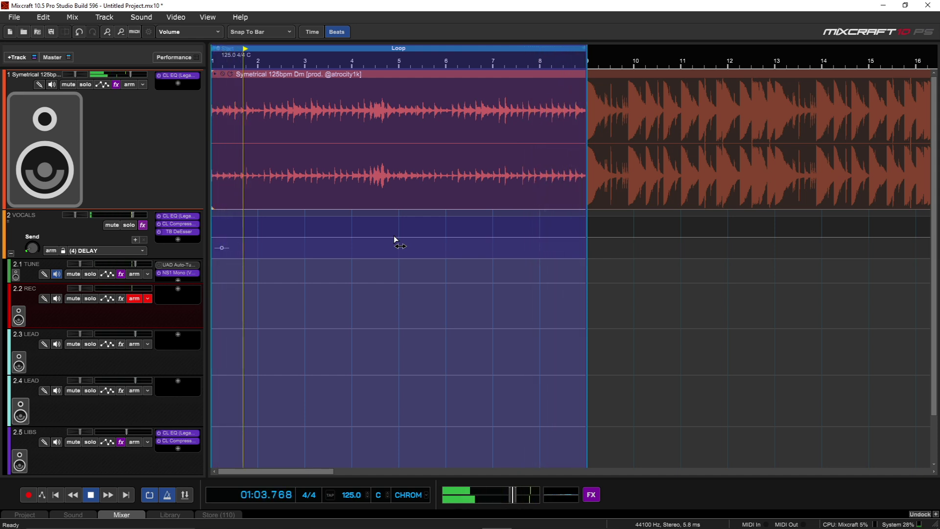
Step: Change the loop region to span bars 9 to 13 and play a short part of it
click(591, 60)
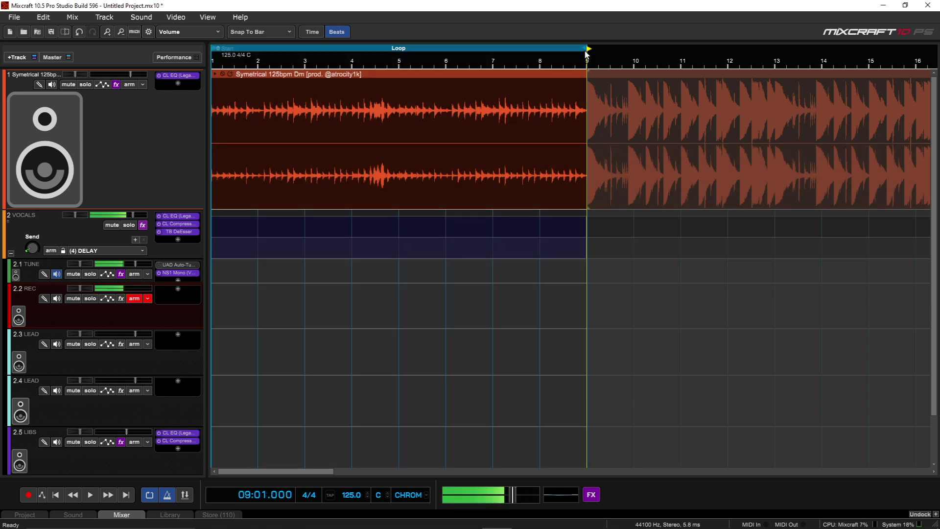
drag(590, 48, 773, 77)
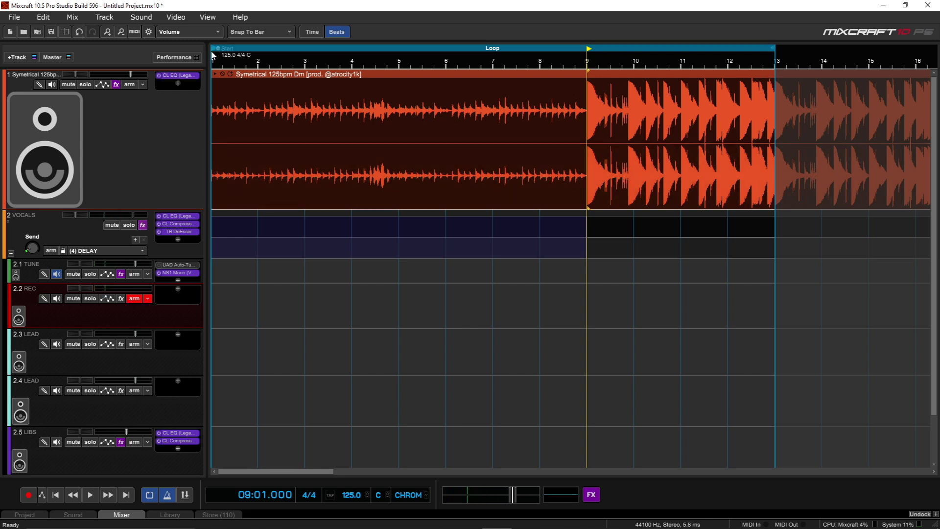
mouse_move(212, 48)
mouse_down()
mouse_move(544, 49)
mouse_move(574, 62)
mouse_up()
key(space)
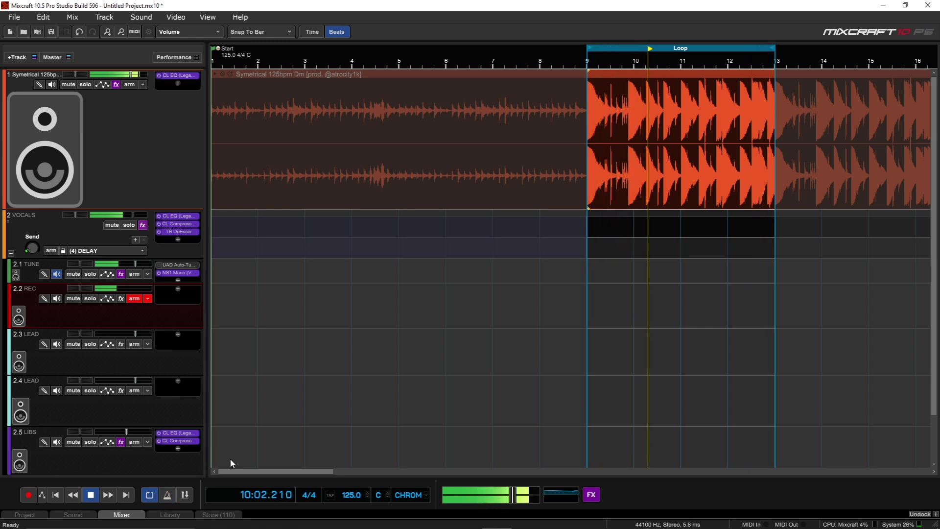
key(space)
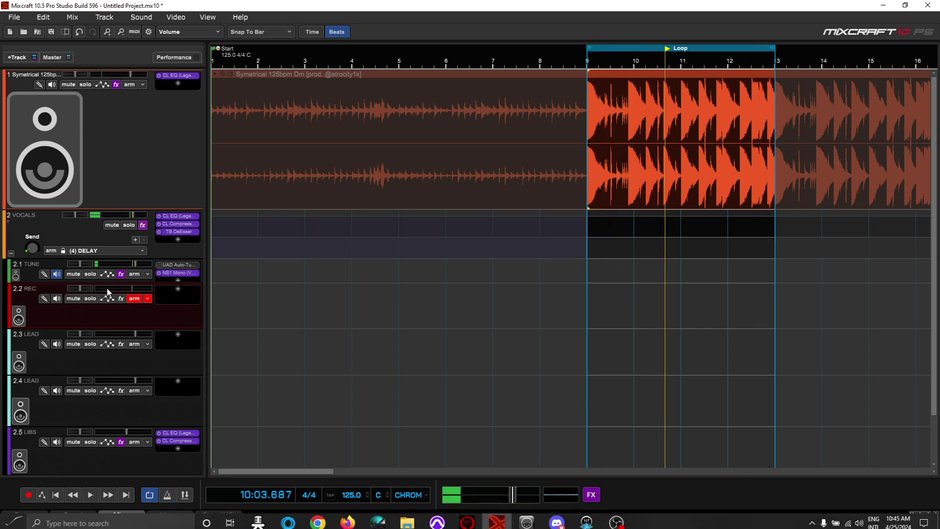
Step: Reduce the beat track's height and turn looping off
drag(140, 210, 139, 119)
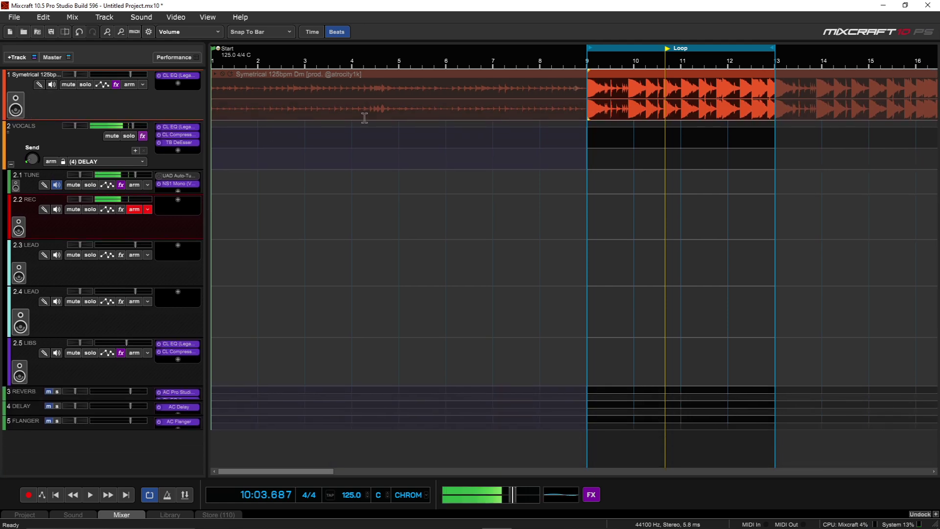
click(150, 488)
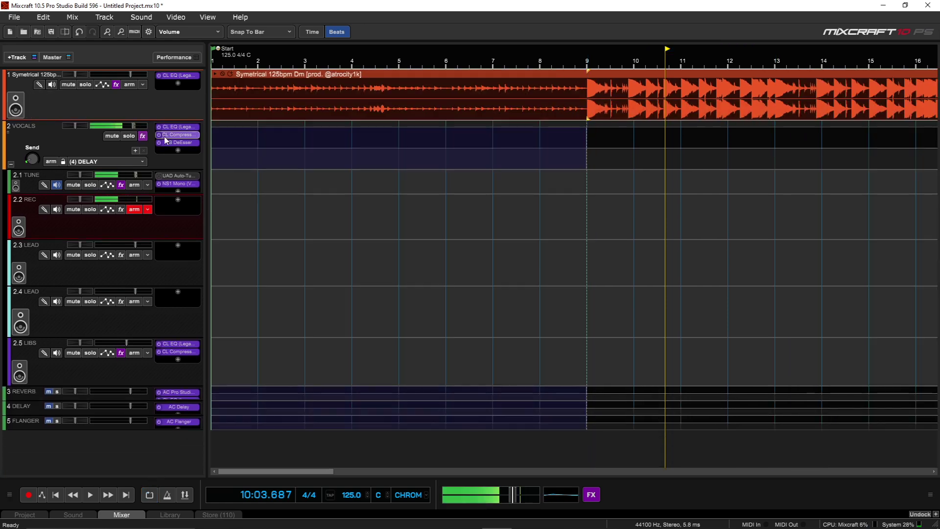
Step: Duplicate the Symetrical beat track and delete the audio clip from the copy
right_click(169, 96)
click(150, 103)
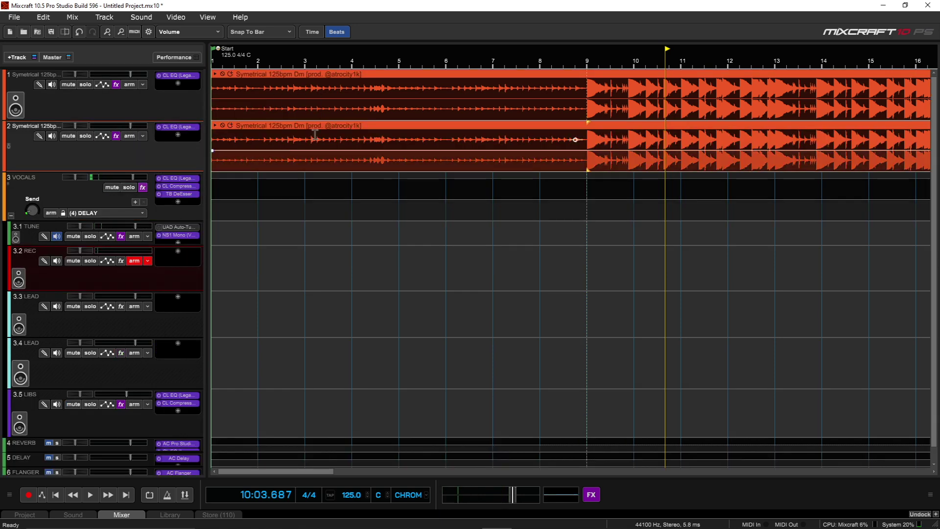
click(322, 129)
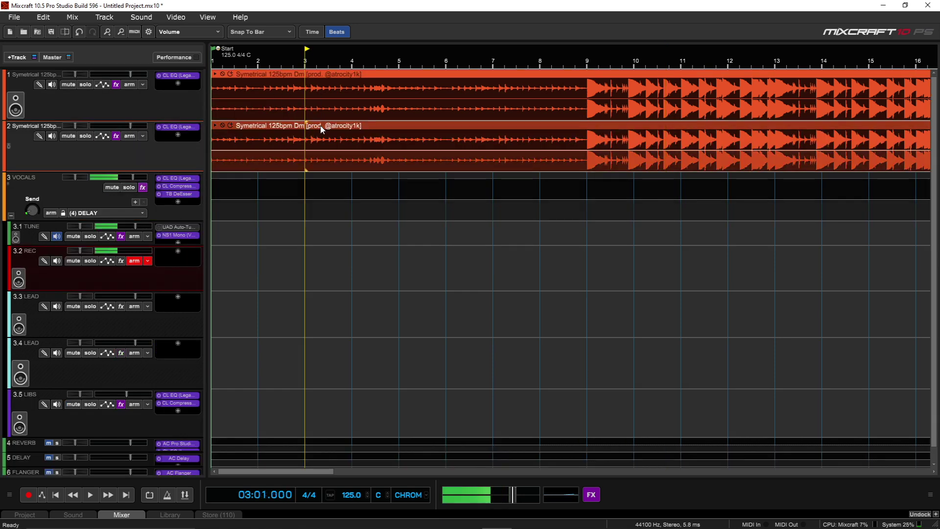
key(Delete)
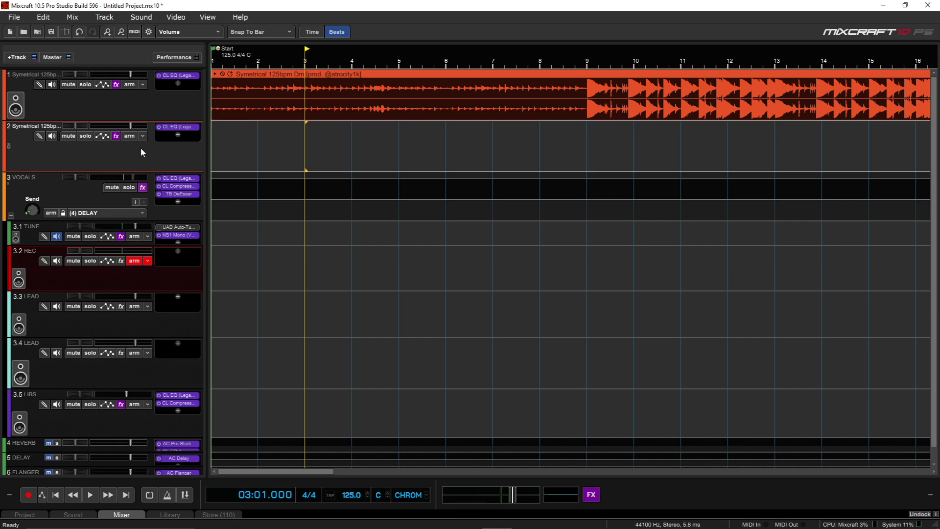
Step: Move the empty duplicate track above the beat track, insert OneKnob Filter Stereo (VST3) on it and turn the filter knob down
drag(140, 148, 140, 98)
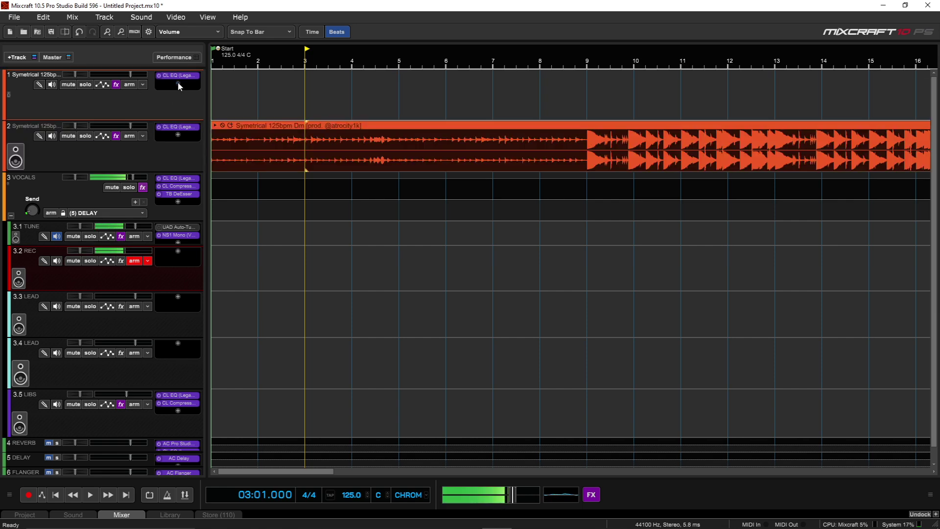
click(178, 84)
text(ONE)
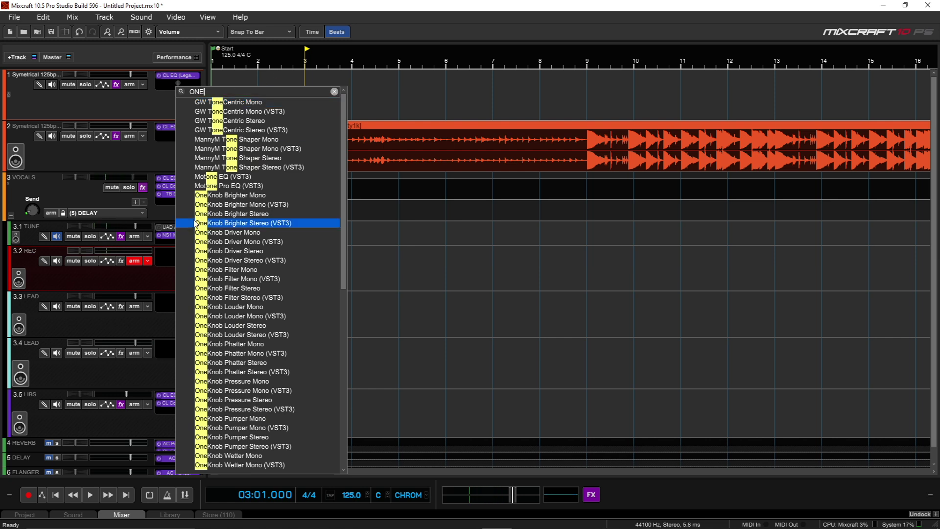
click(265, 299)
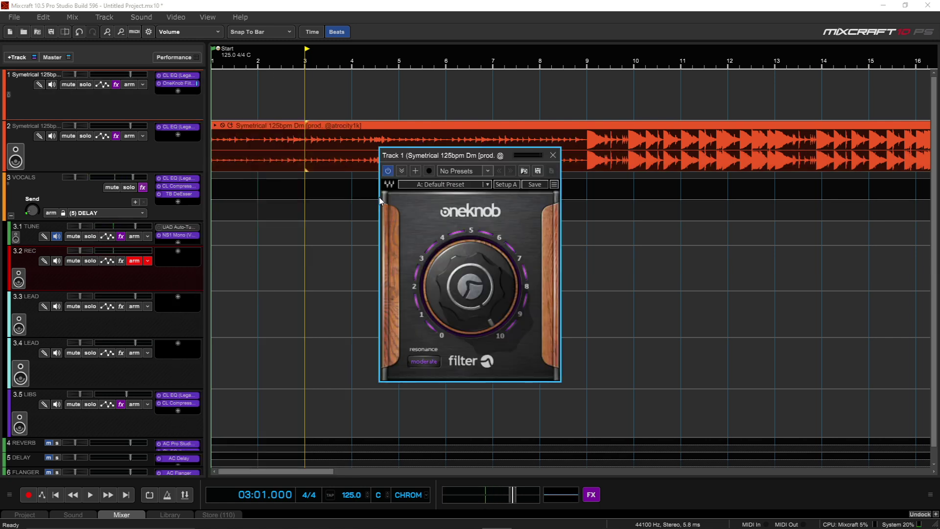
drag(488, 287, 487, 313)
click(556, 155)
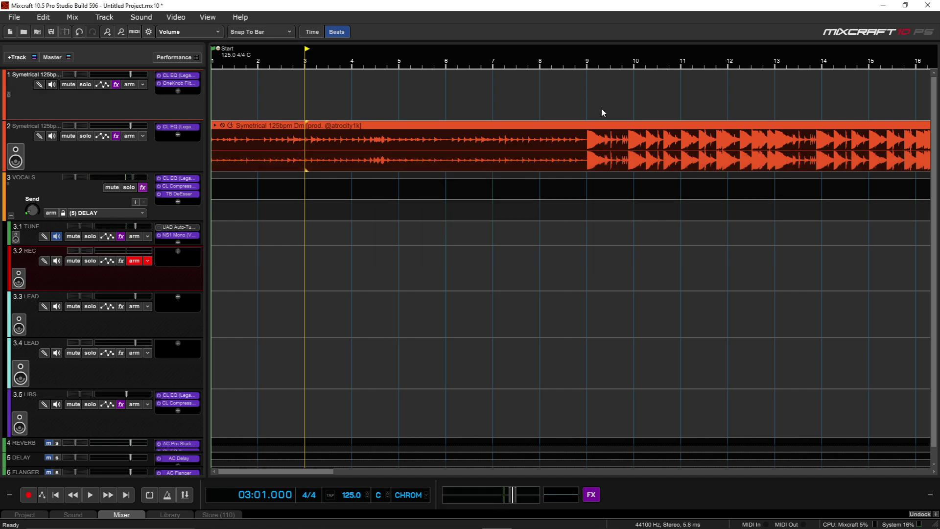
Step: Split the beat clip at bars 9 and 13 and move the section between them up to the filter track
click(588, 134)
key(s)
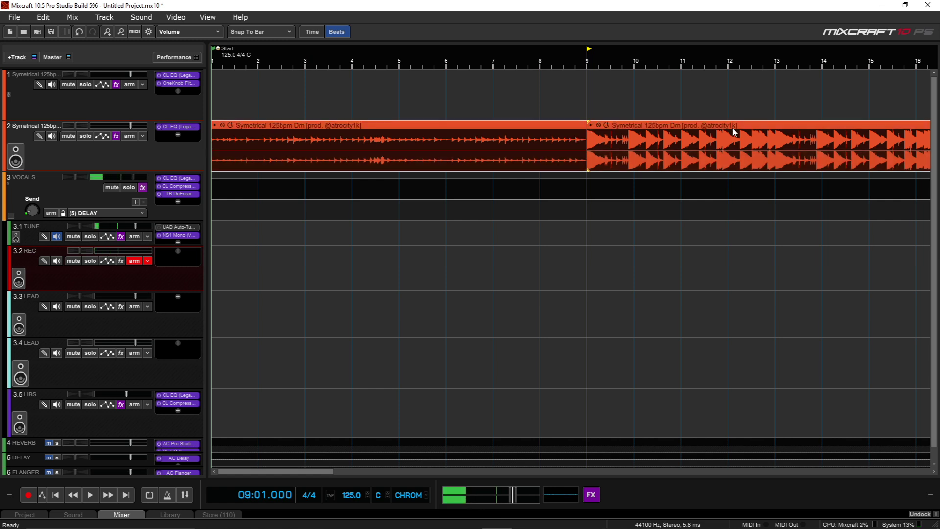
click(775, 133)
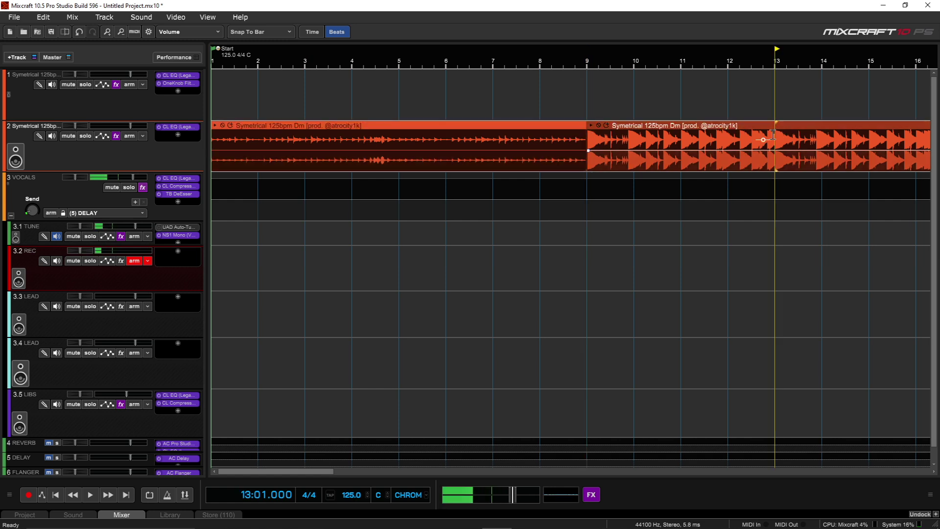
key(s)
drag(728, 123, 728, 103)
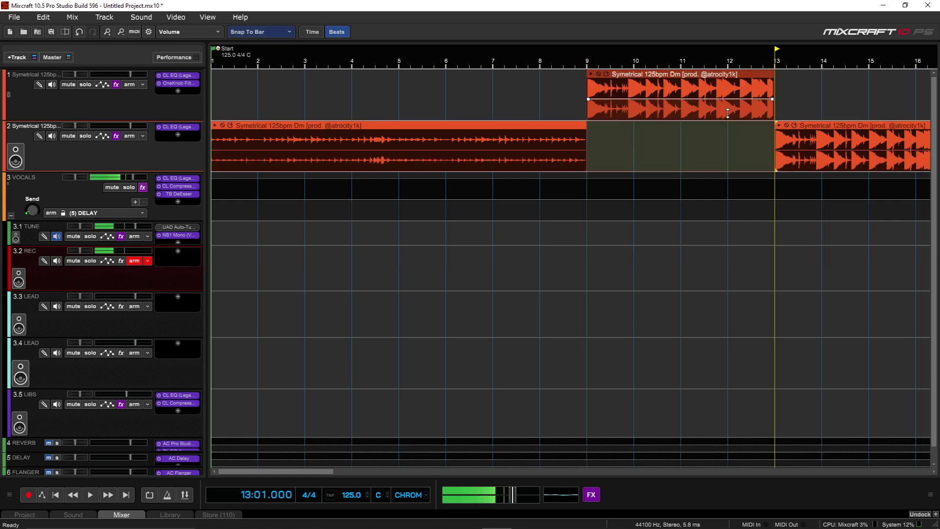
Step: Play the arrangement from bar 8 through the filtered section to hear the switch back to the unfiltered beat
click(544, 66)
key(space)
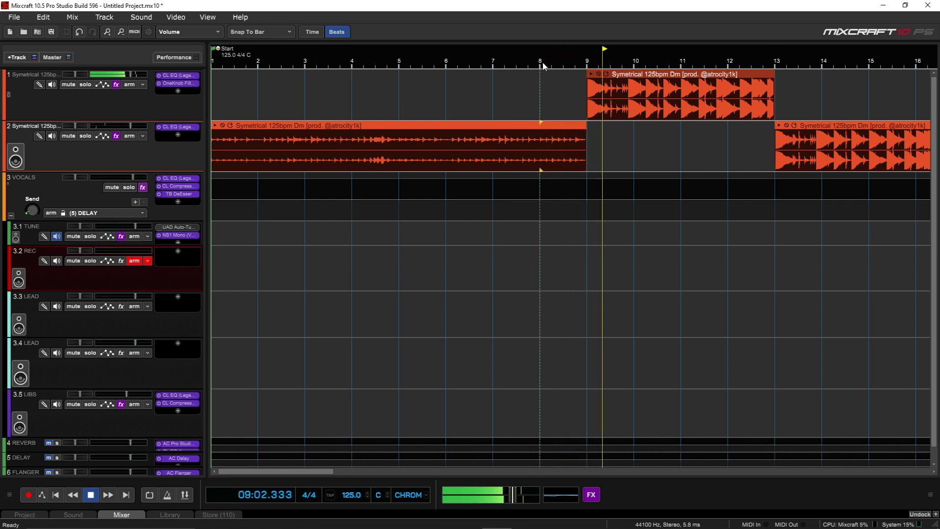
scroll(558, 66, up, 1)
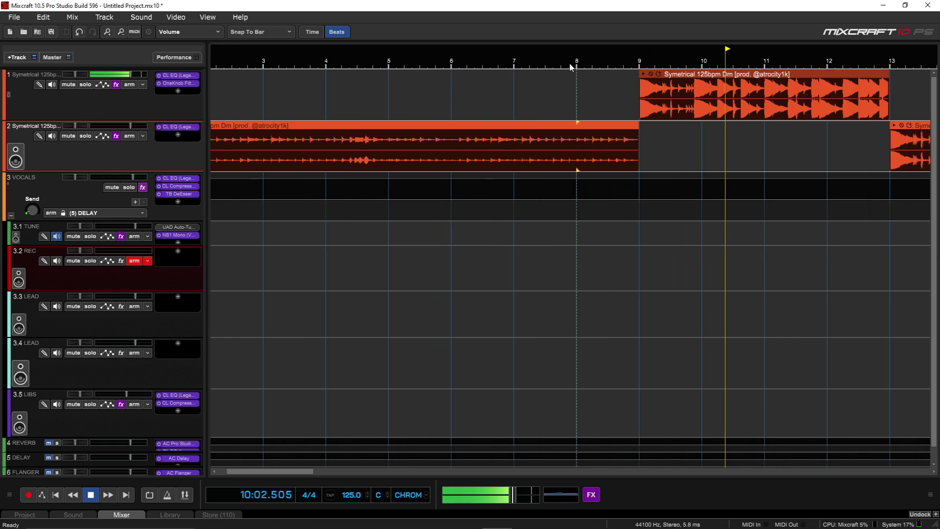
scroll(571, 66, down, 2)
scroll(571, 66, down, 2)
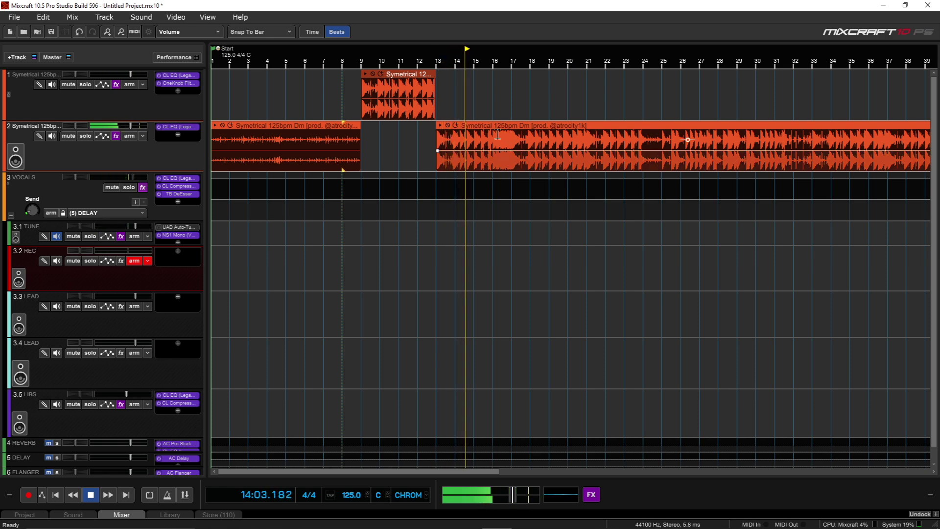
scroll(447, 84, down, 1)
scroll(448, 84, up, 2)
scroll(447, 84, up, 2)
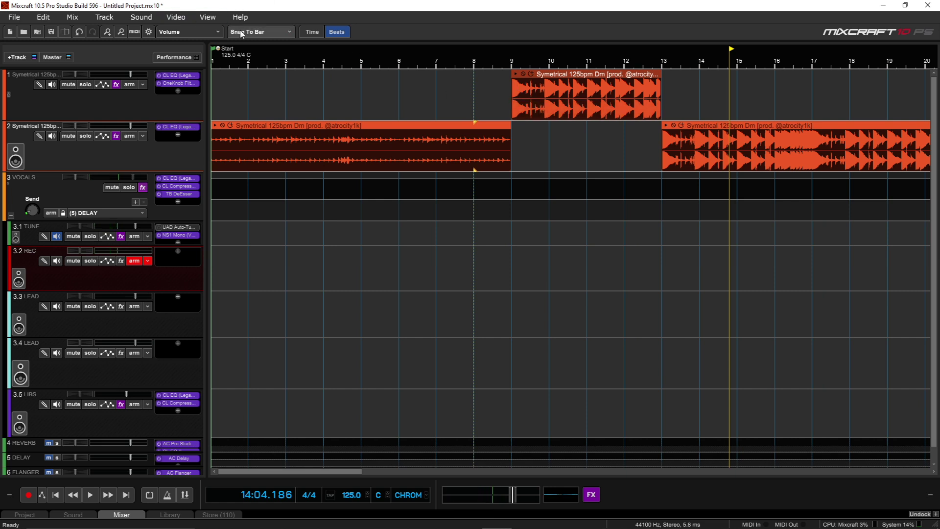
Step: Set snapping to 1/4 notes and play the end of the filtered section from bar 11 beat 4 past bar 13
click(272, 35)
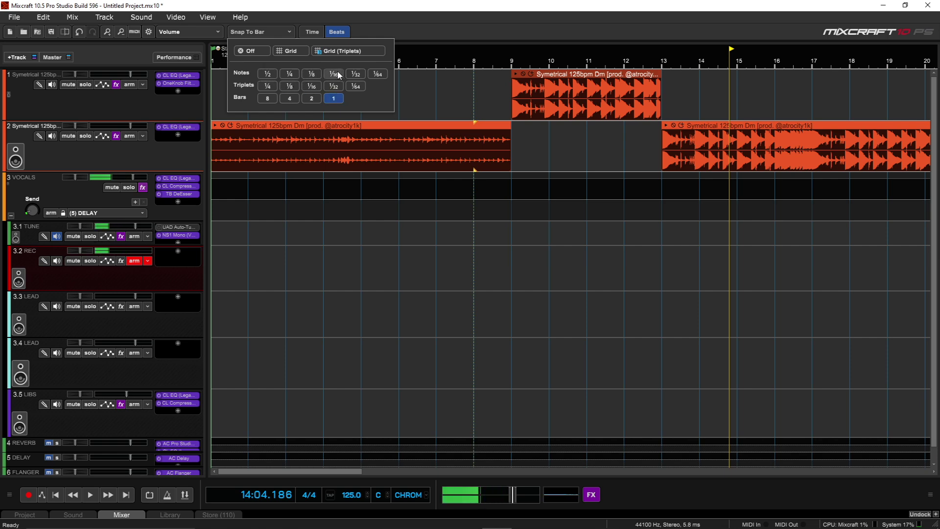
click(290, 74)
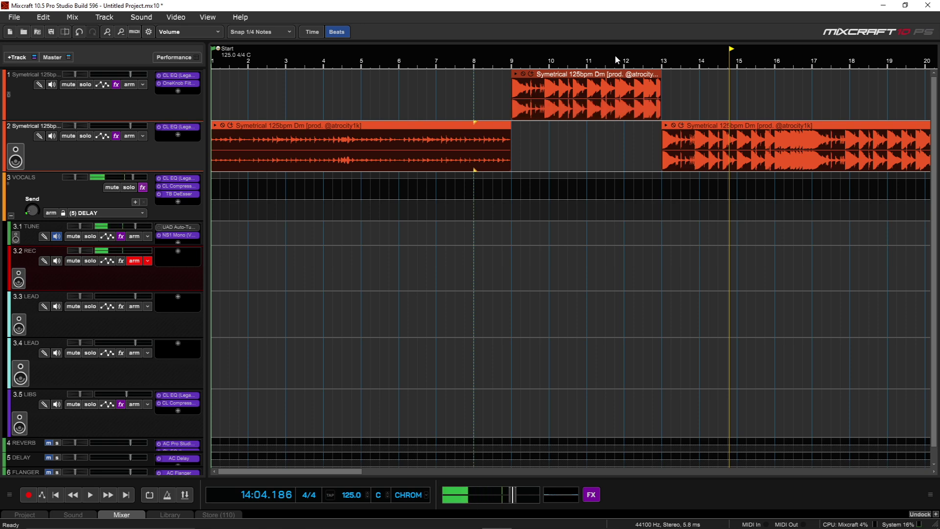
scroll(641, 68, down, 8)
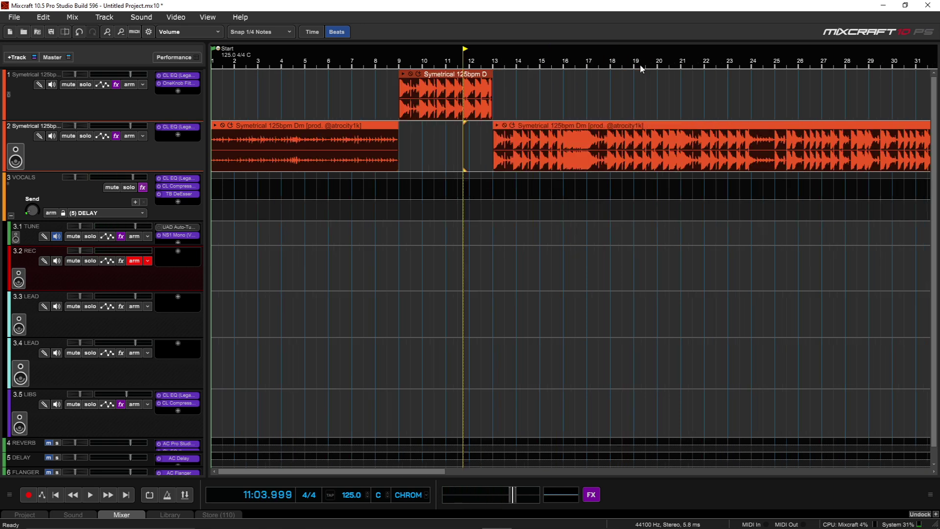
scroll(641, 68, up, 12)
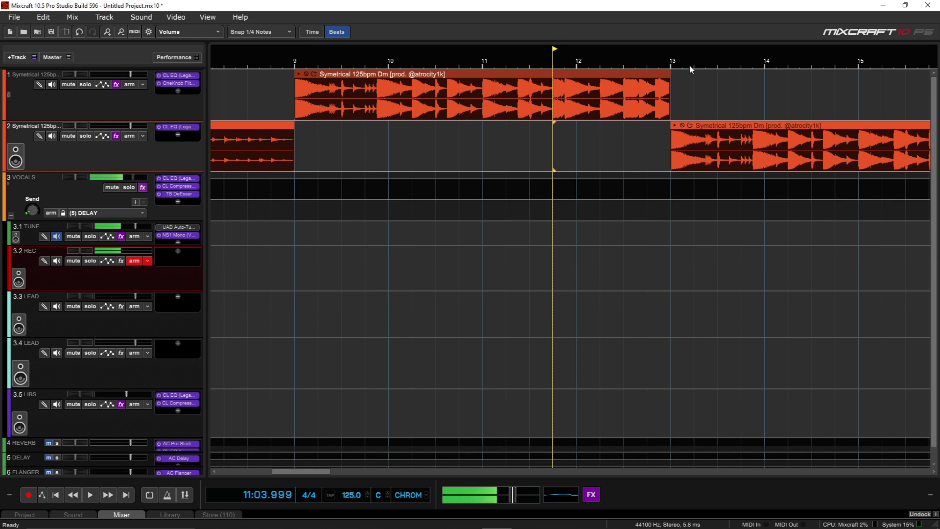
key(space)
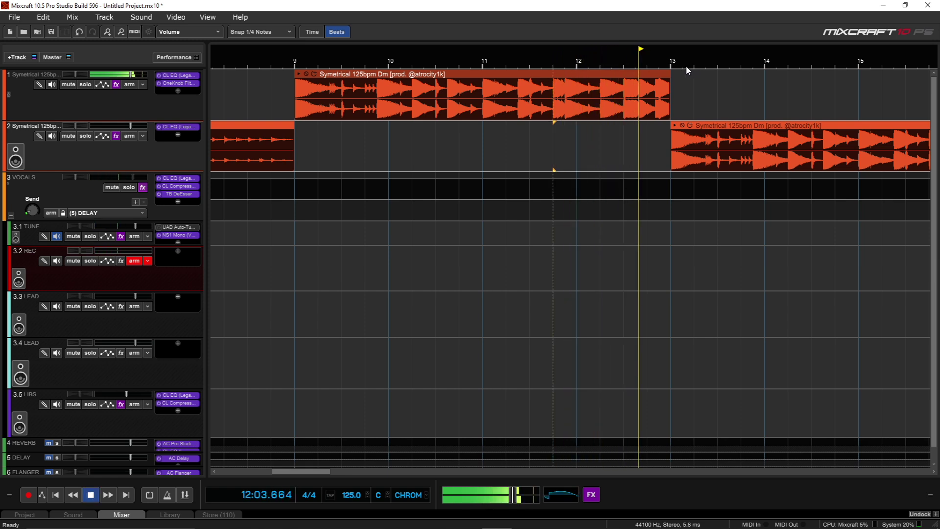
key(space)
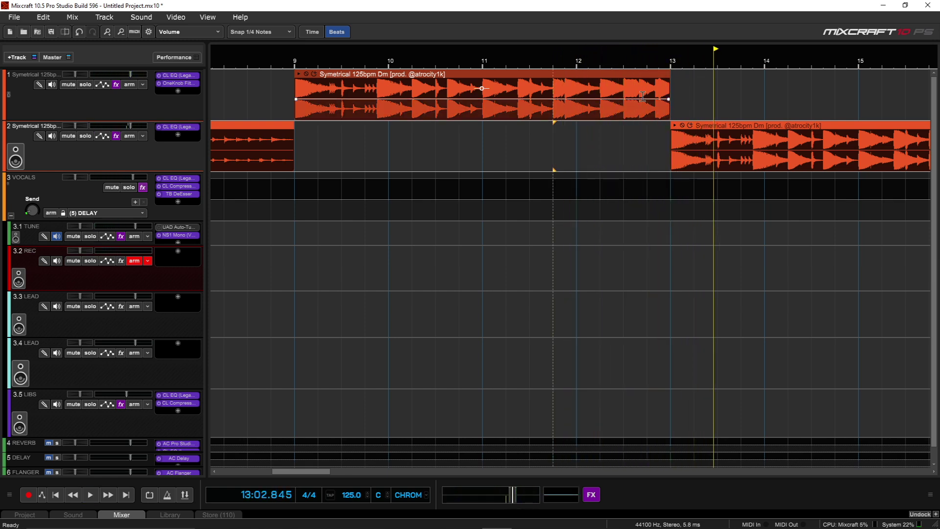
Step: Replace the filtered clip's last beat before bar 13 with a copy of bar 12 beat 3, and play the transition from bar 12
click(647, 88)
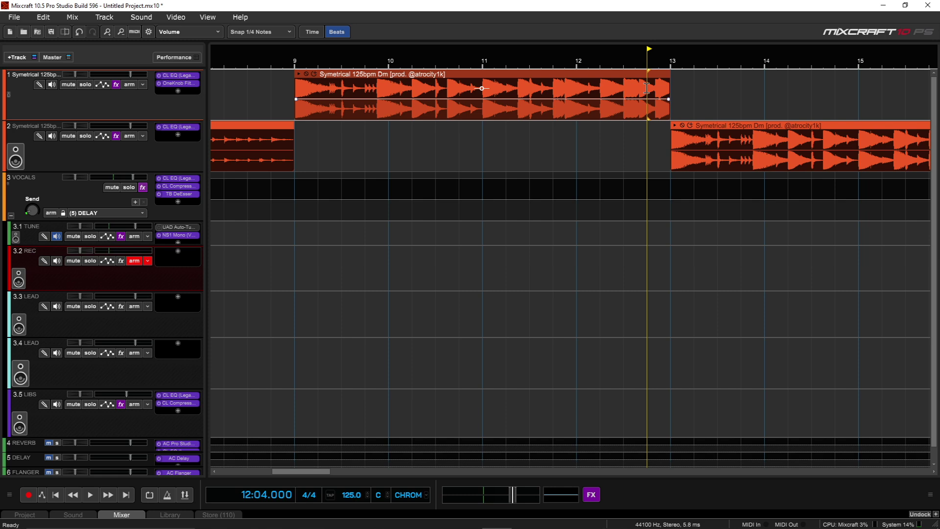
key(s)
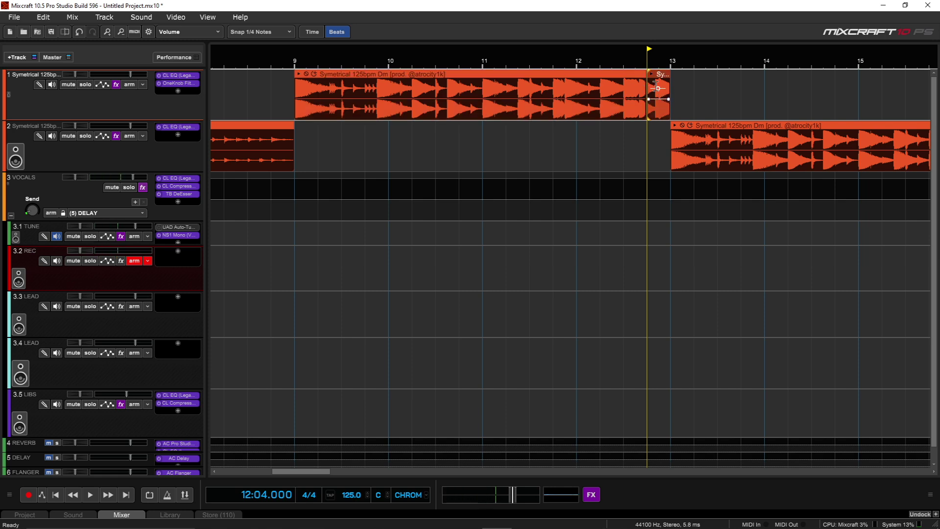
click(621, 88)
key(s)
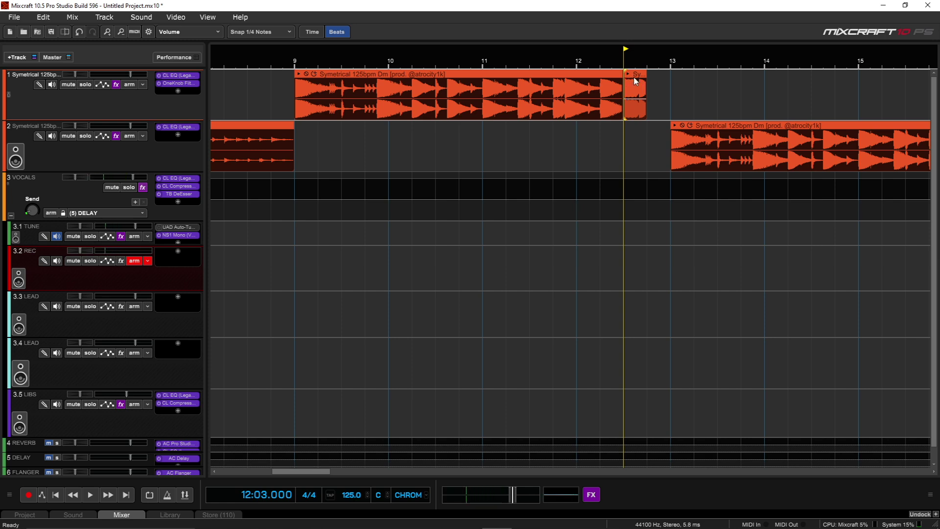
drag(642, 83, 656, 87)
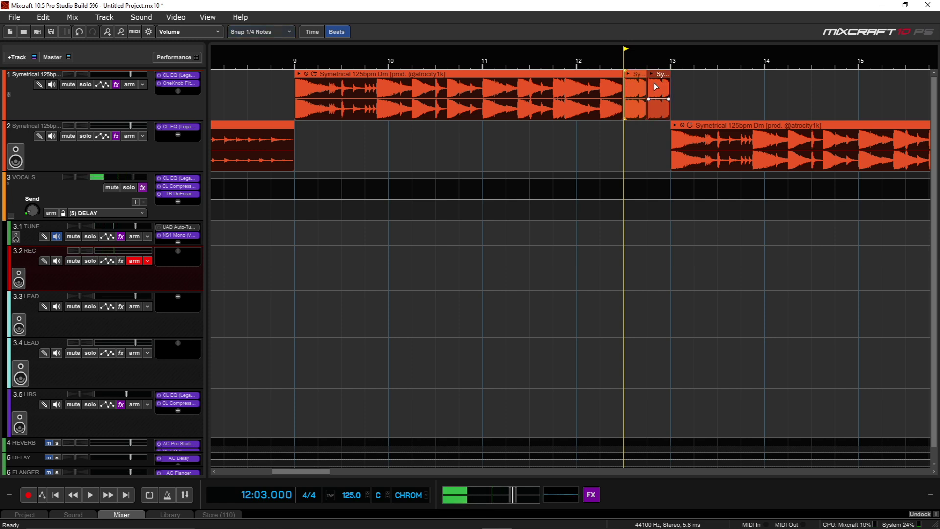
click(572, 64)
key(space)
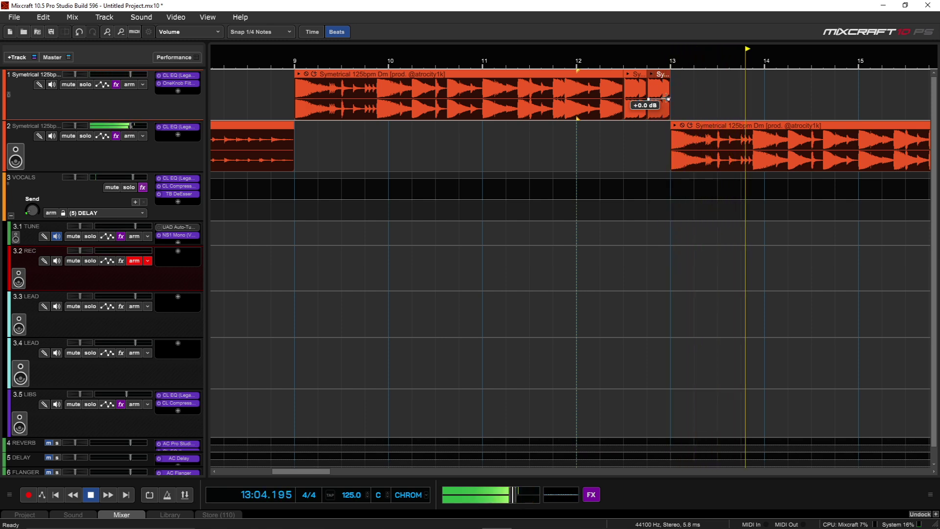
key(space)
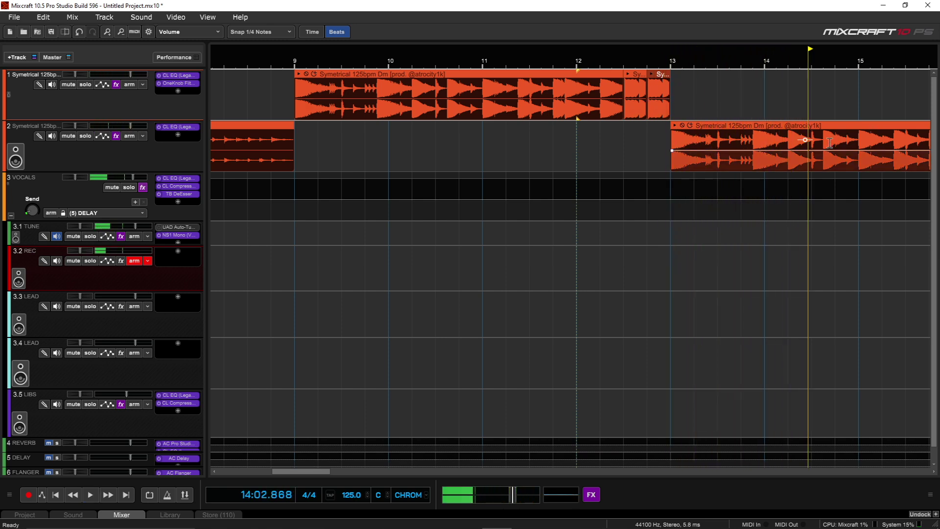
Step: Cut beat 4 of bar 14 out of the unfiltered beat clip and play the edits from bar 12 beat 4
drag(835, 142, 849, 145)
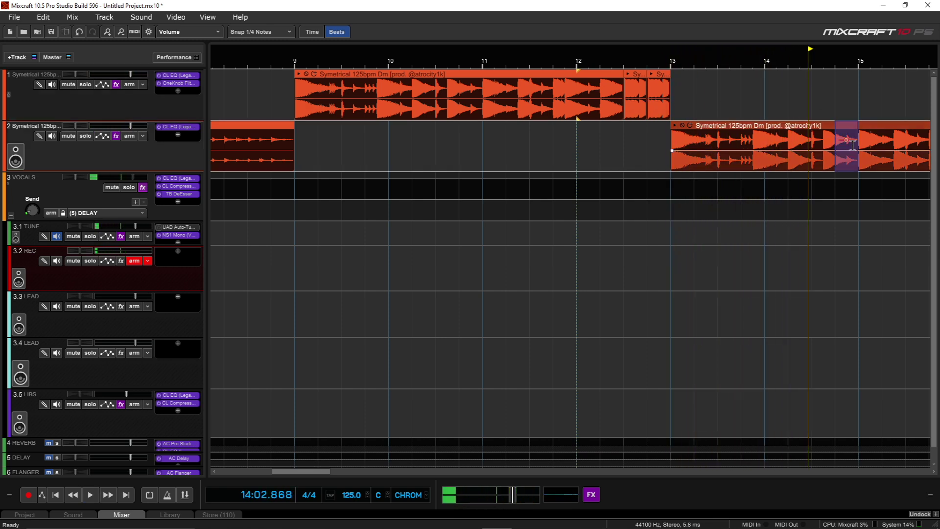
key(Delete)
click(656, 62)
key(space)
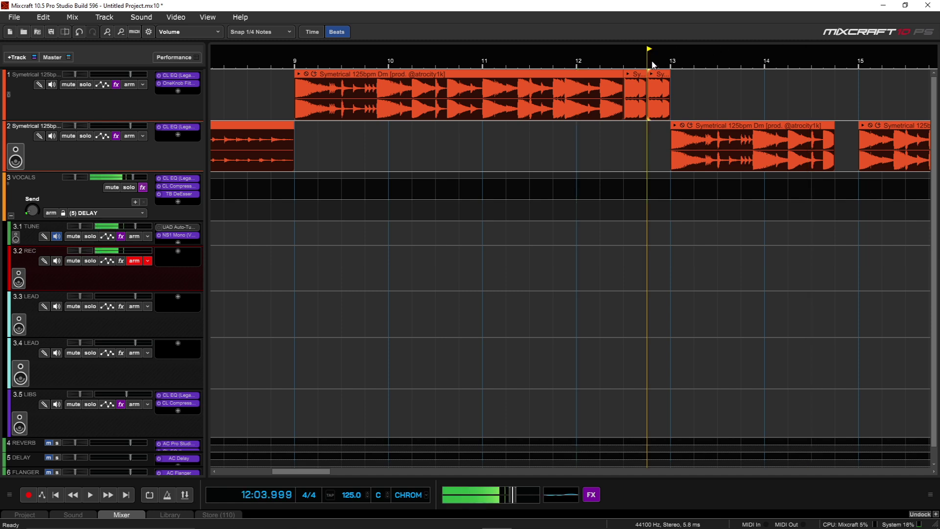
scroll(653, 63, up, 1)
scroll(653, 64, down, 3)
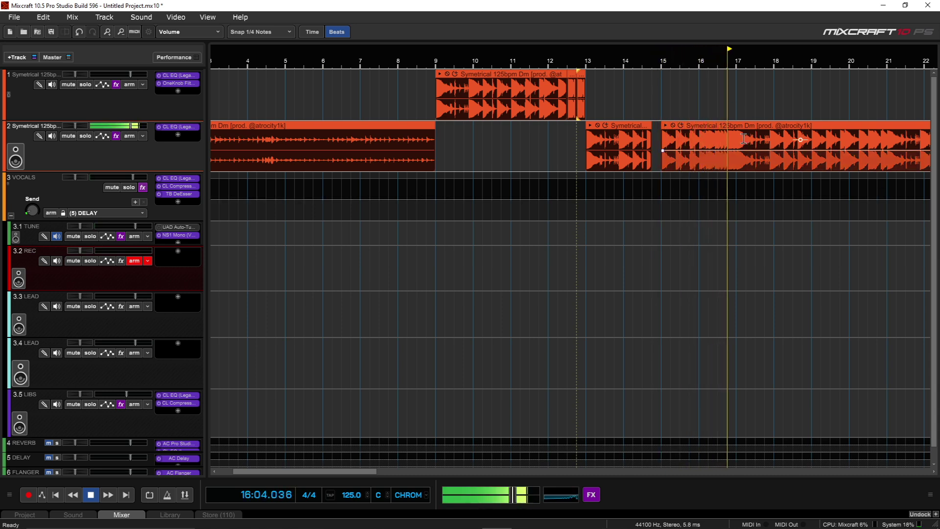
key(space)
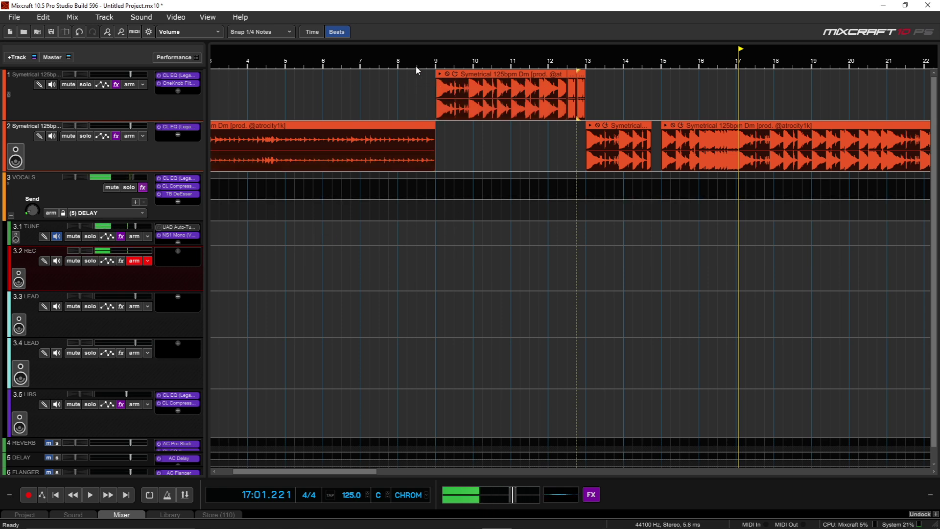
Step: Record a vocal take on the REC track starting at bar 7 beat 4 and stop just after bar 14
click(369, 67)
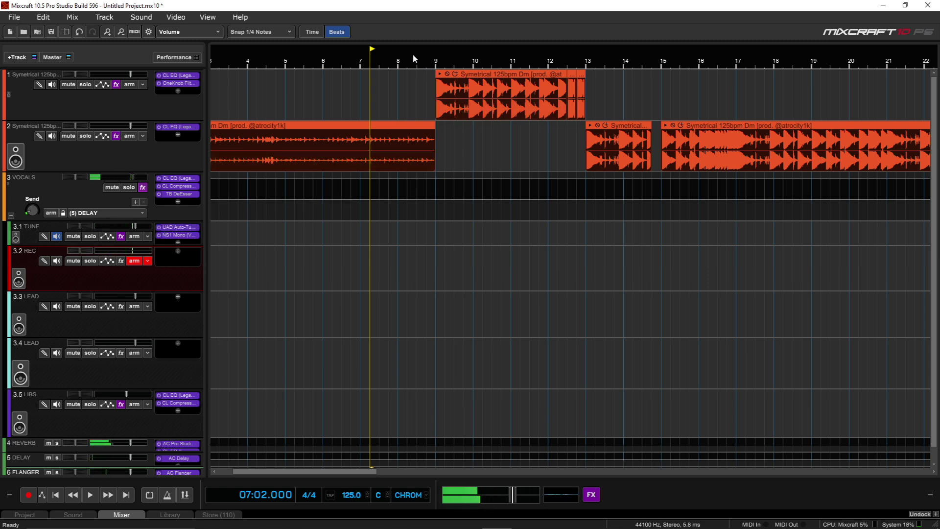
click(394, 64)
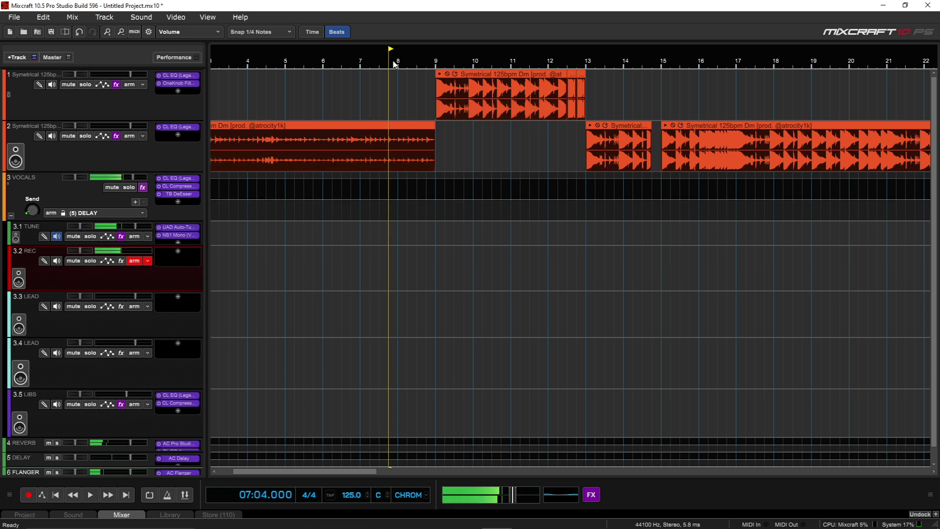
key(r)
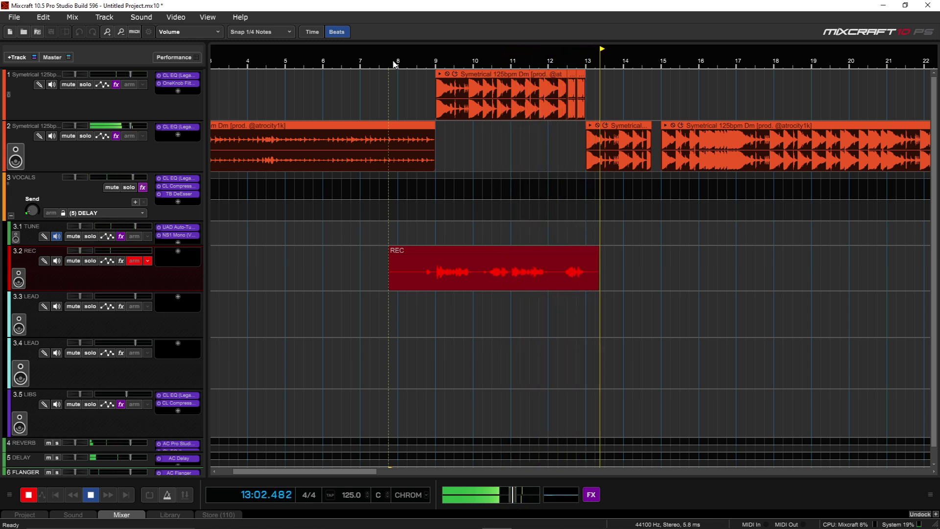
key(space)
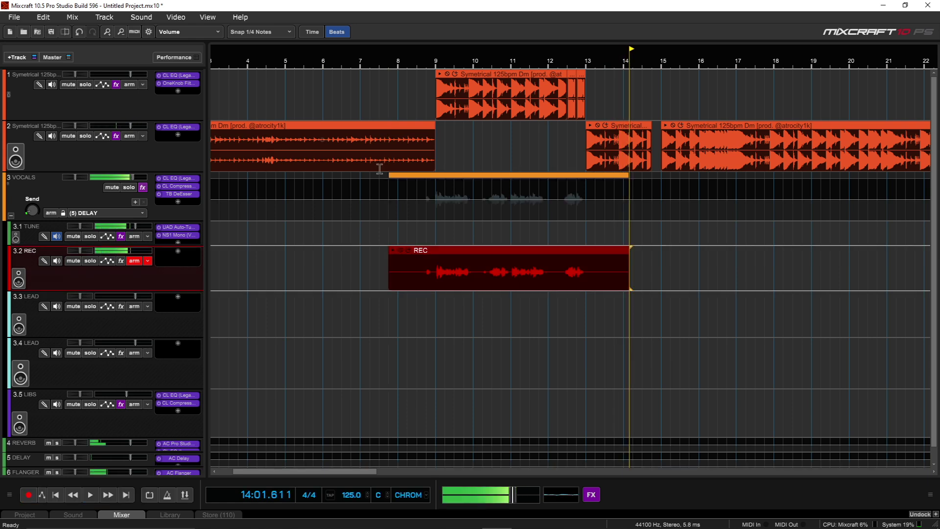
Step: Set snapping to one bar and crop the recorded vocal take on the REC track to bars 9 through 12
click(438, 258)
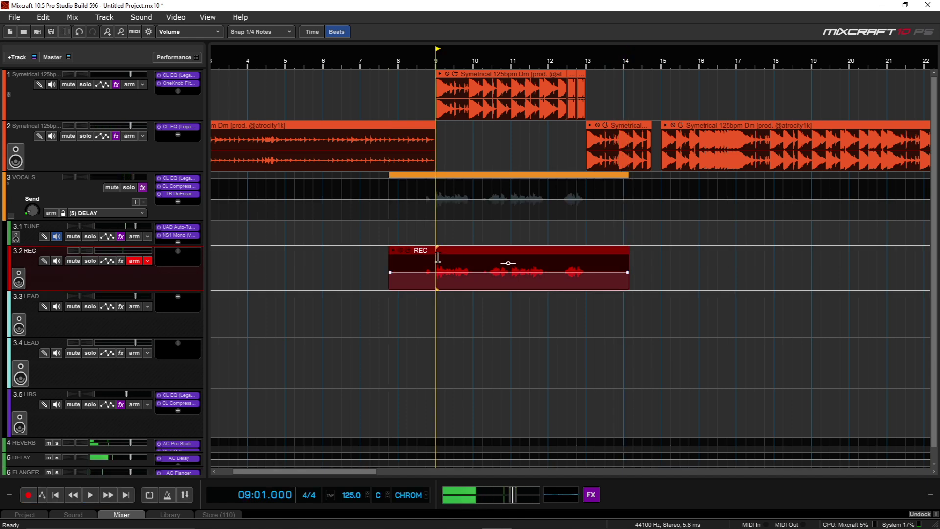
drag(437, 257, 474, 259)
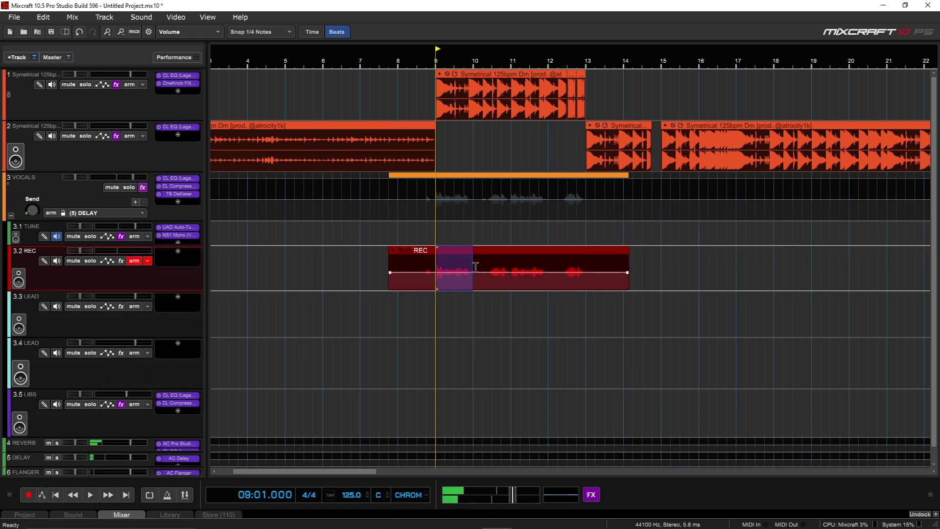
click(280, 34)
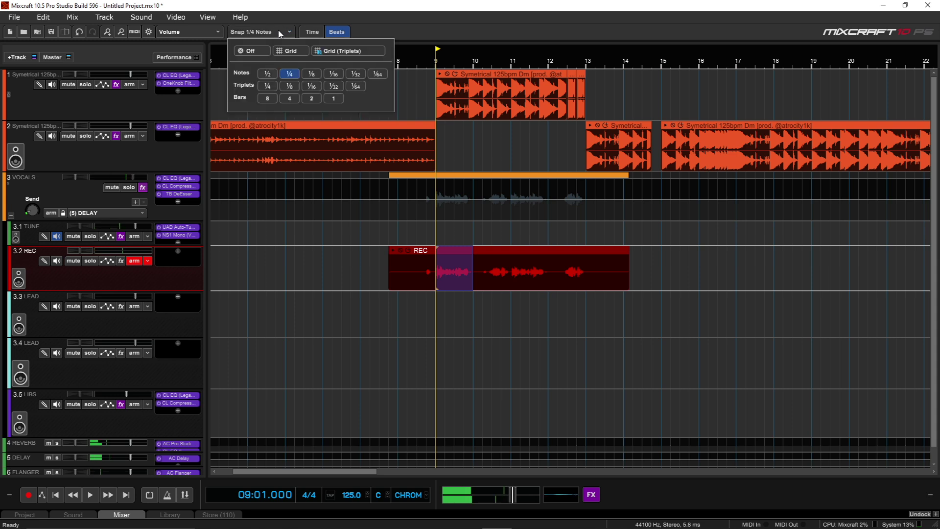
click(333, 100)
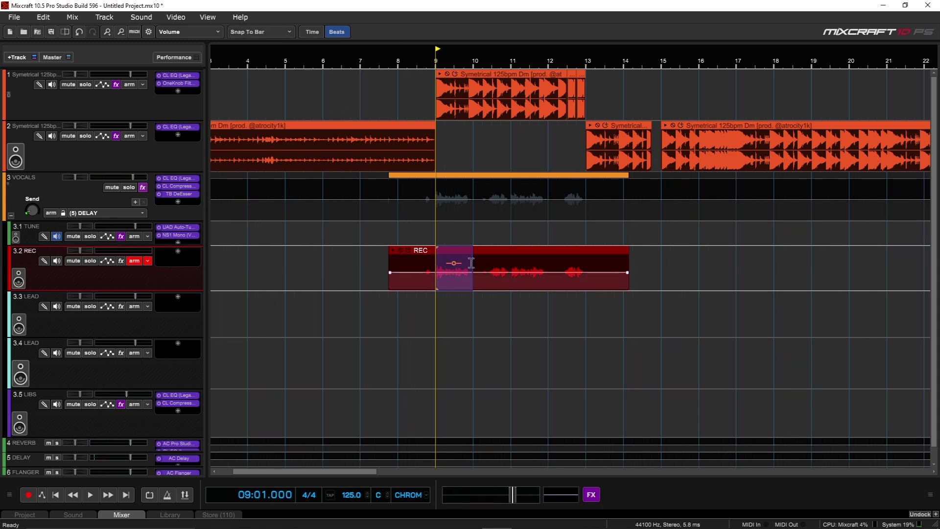
drag(435, 261, 584, 274)
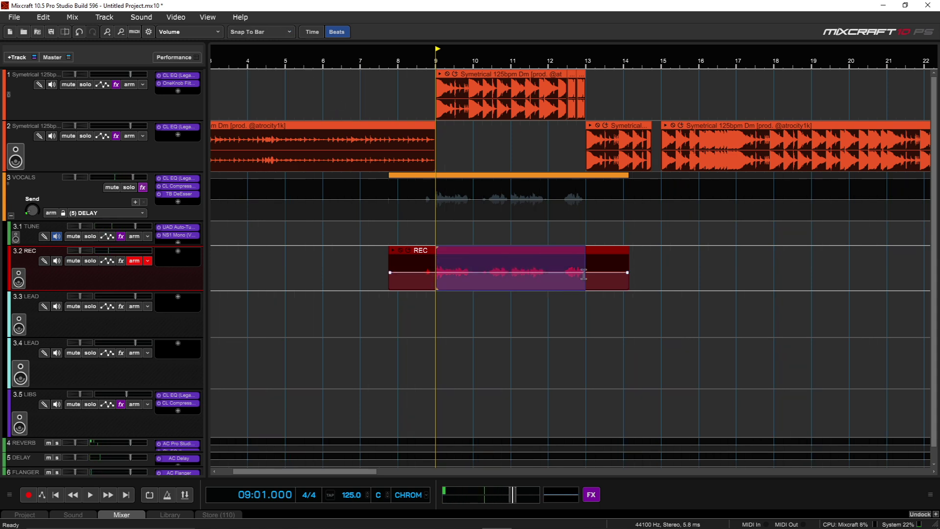
key(ctrl+r)
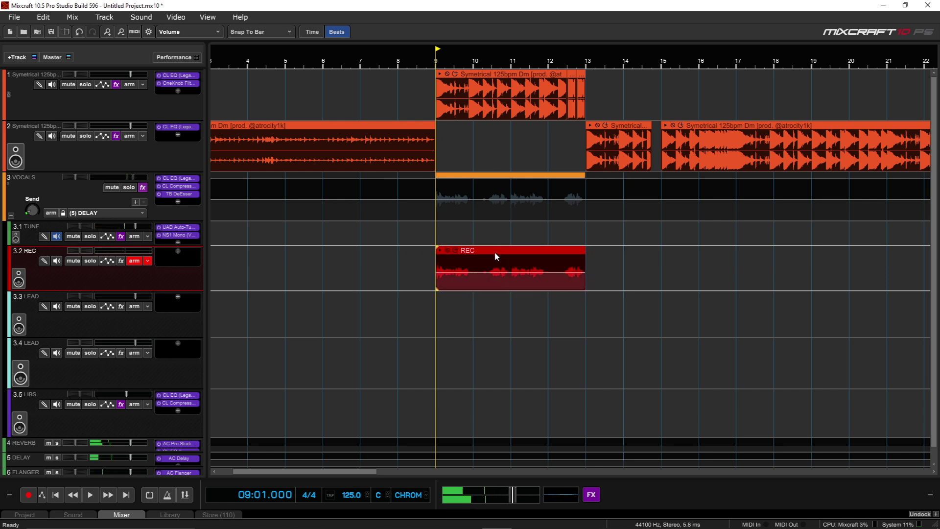
Step: Copy the cropped vocal clip to bar 13, directly behind the original, and play both from bar 9
drag(499, 260, 600, 260)
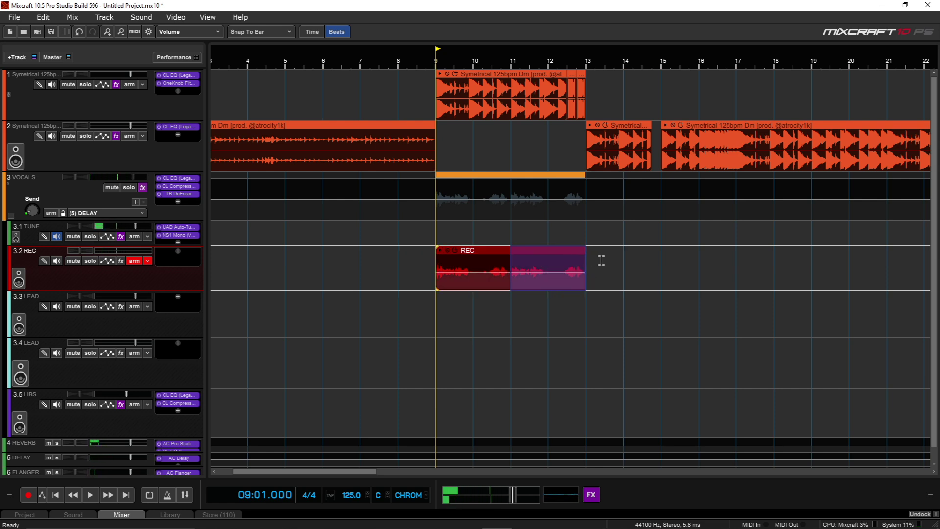
click(519, 340)
drag(508, 256, 647, 268)
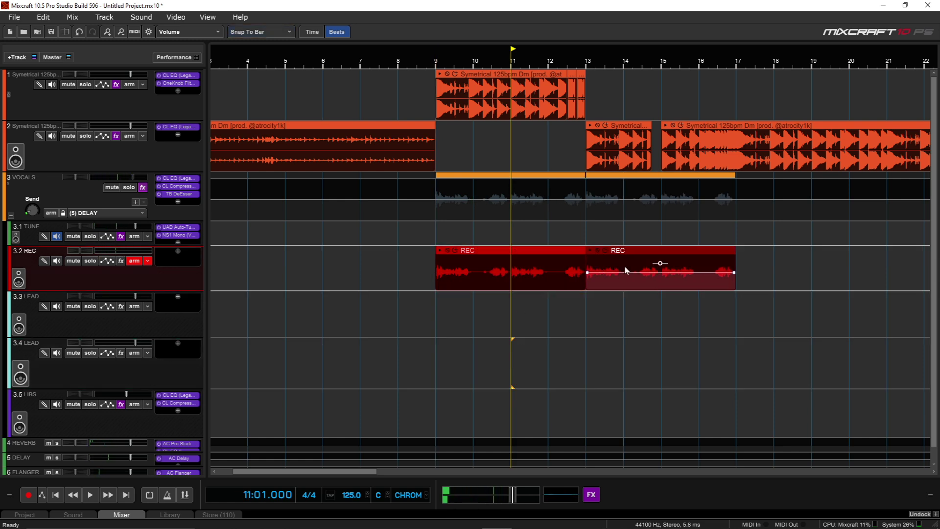
click(419, 63)
key(space)
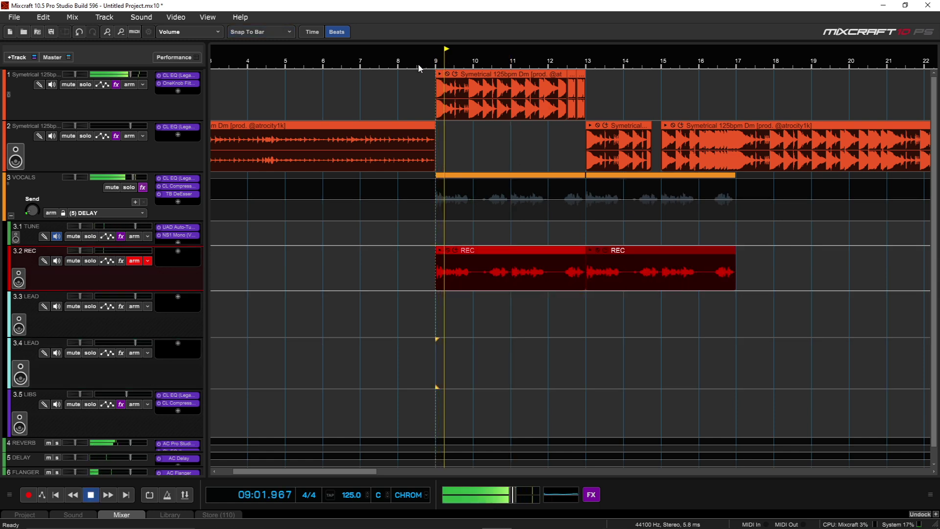
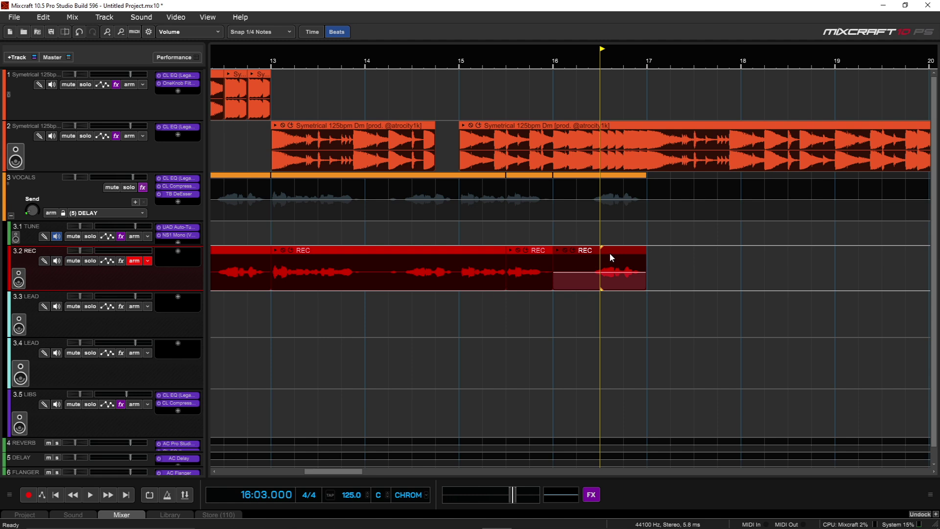
Step: Copy the two-beat vocal clip at bar 15 beat 3 to bar 16 on LEAD track 3.3, and play from bar 14 beat 4
click(526, 265)
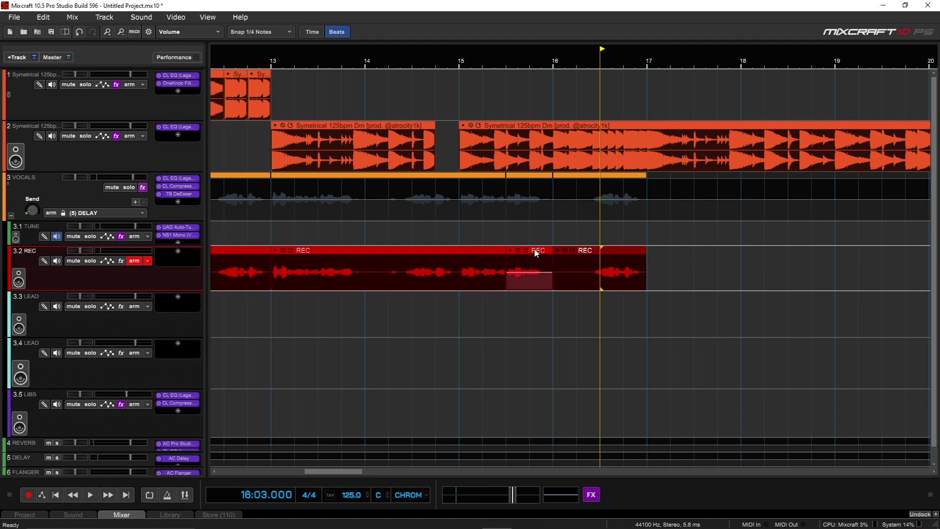
drag(539, 274, 586, 306)
click(474, 68)
key(space)
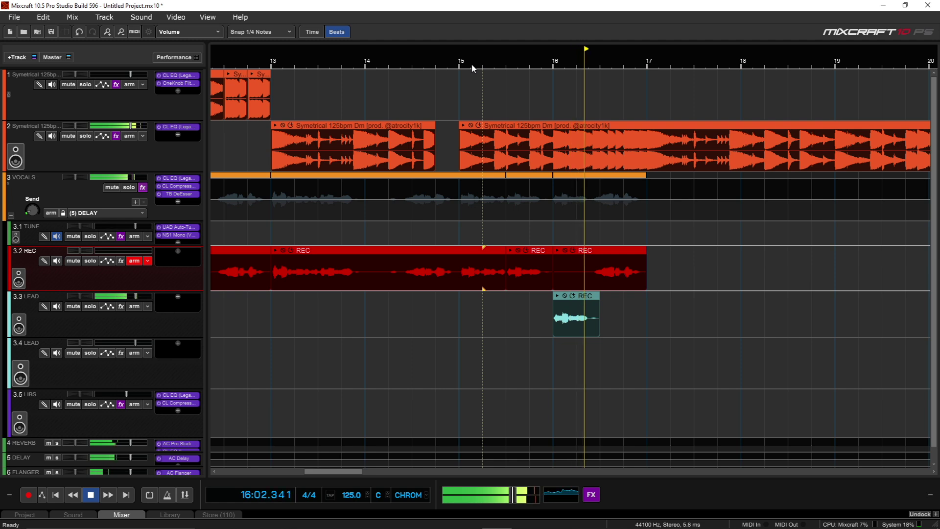
click(425, 65)
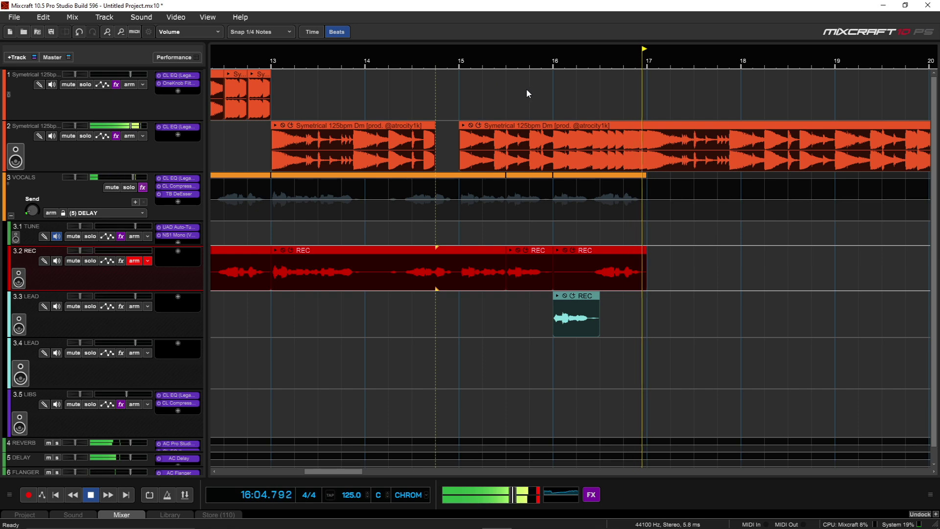
key(space)
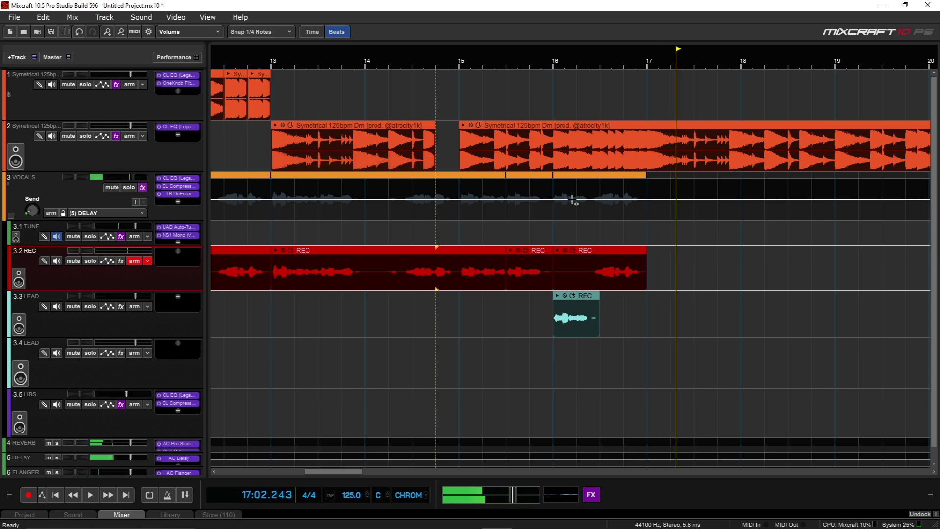
Step: Play the vocal arrangement with the beat from bar 10 beat 2 past bar 13
scroll(560, 200, down, 1)
scroll(560, 200, down, 3)
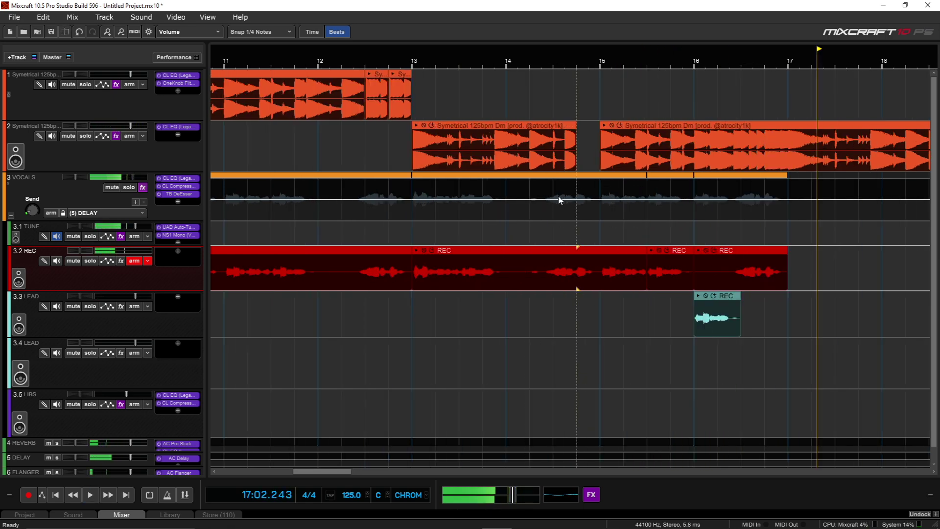
scroll(560, 200, down, 1)
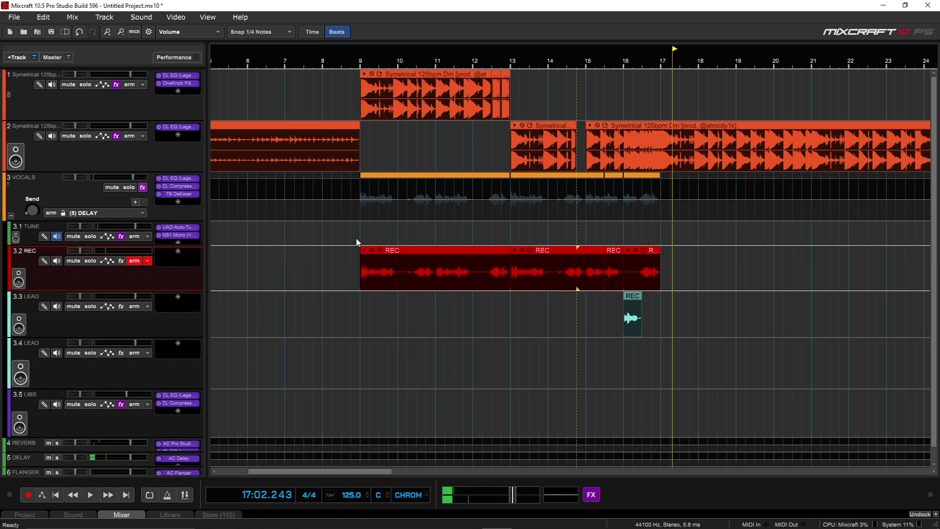
click(410, 61)
key(space)
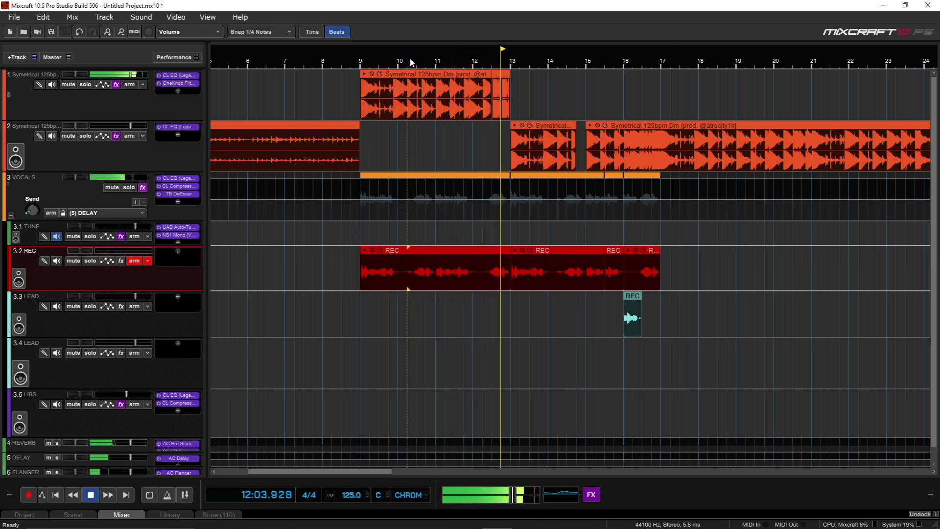
key(space)
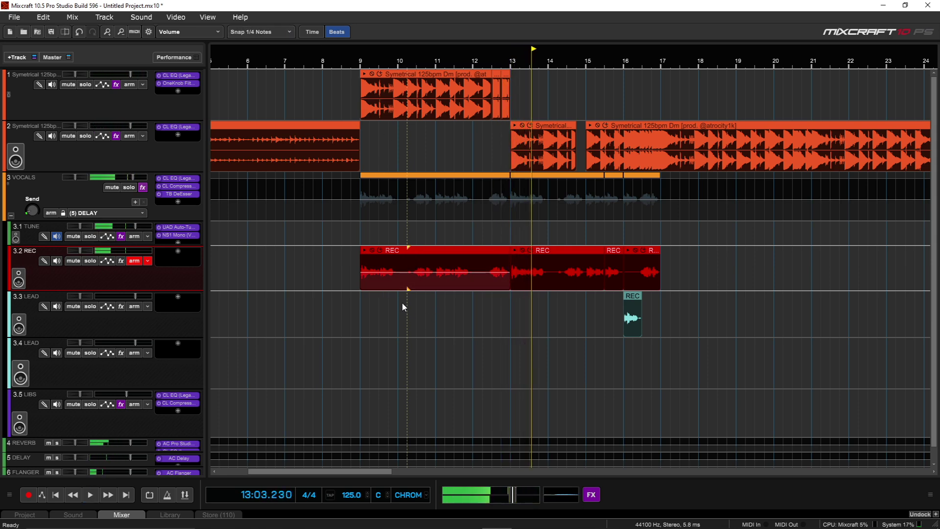
Step: Play the first vocal clip from bar 10 beat 2, and split it there and at bar 11
click(420, 263)
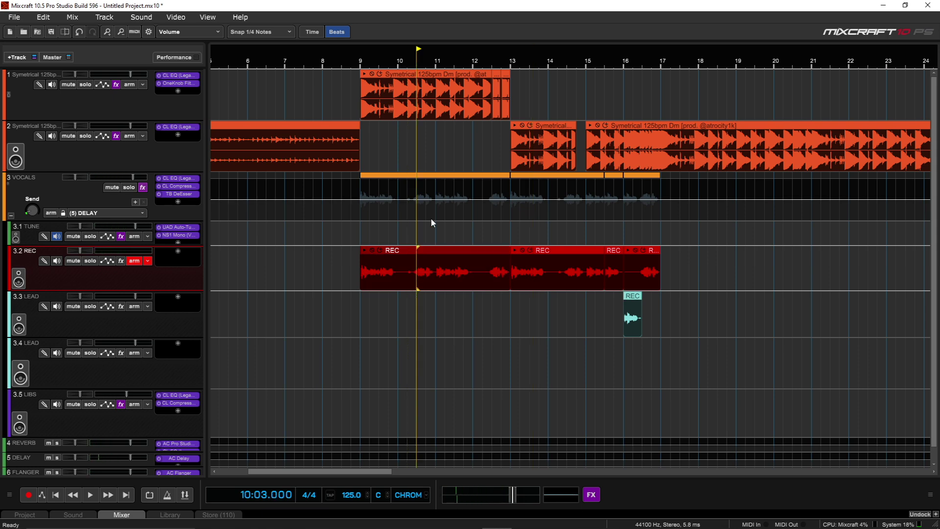
scroll(430, 222, up, 3)
scroll(433, 223, up, 1)
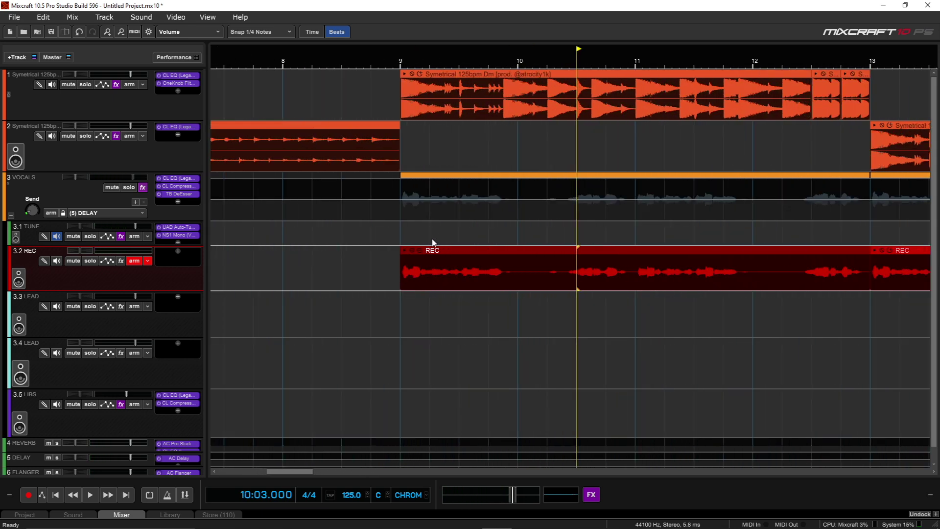
click(555, 251)
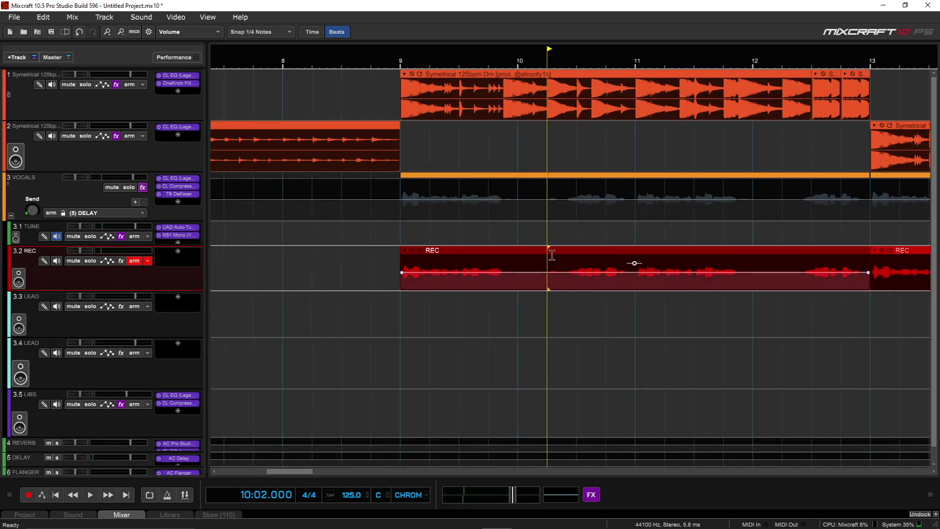
key(space)
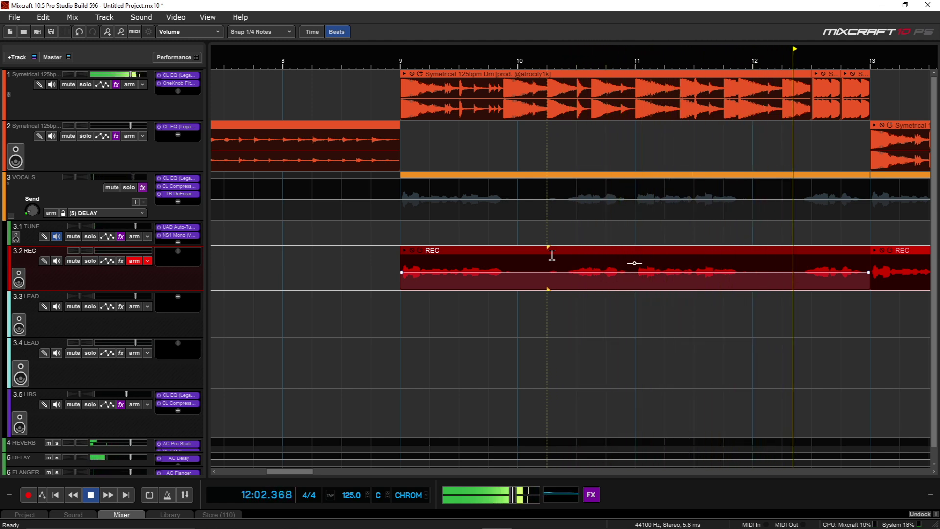
key(space)
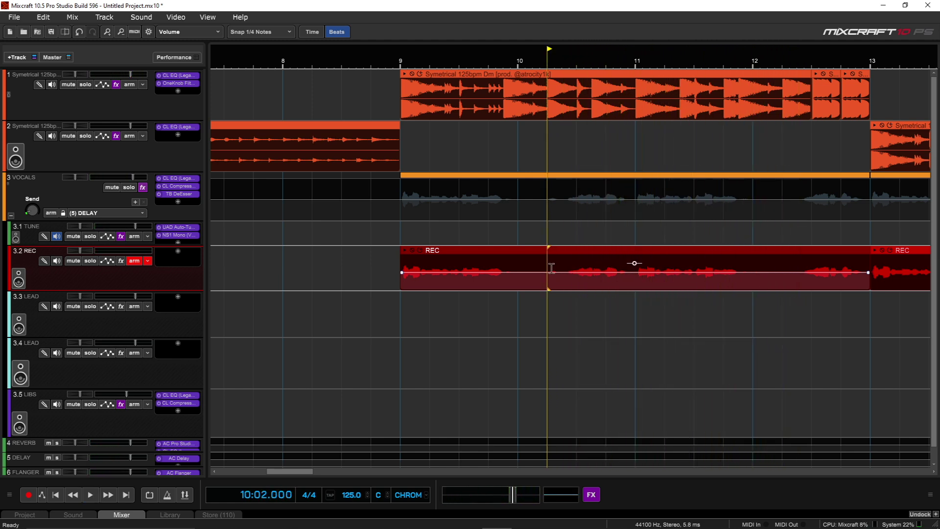
key(s)
click(638, 259)
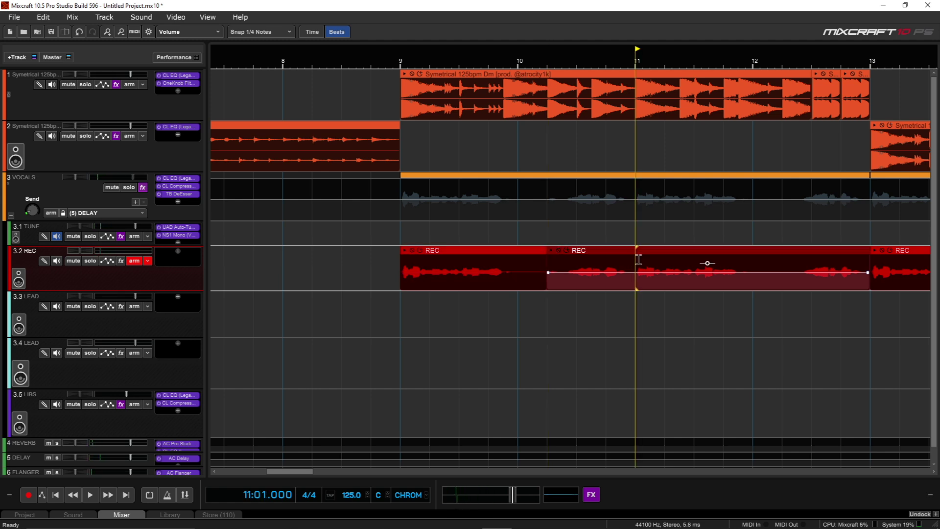
key(s)
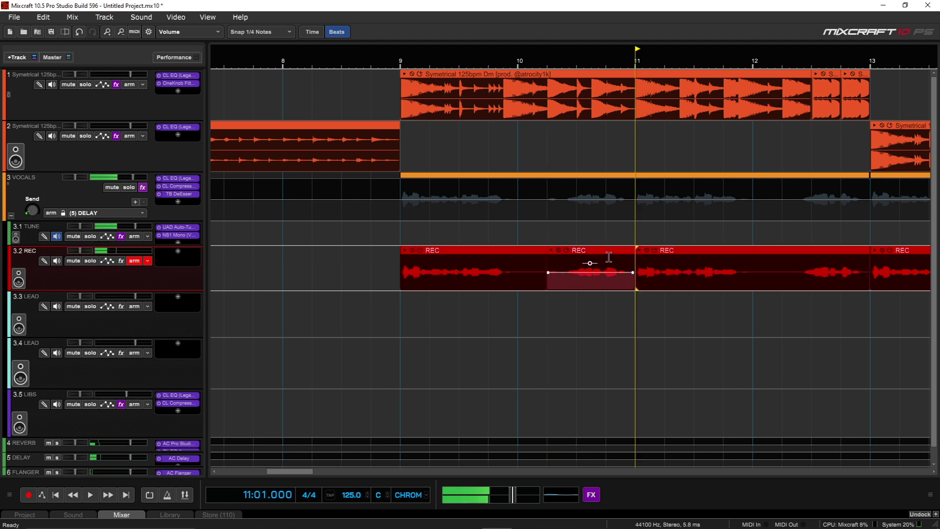
Step: Swap the two vocal phrases onto LEAD track 3.3, with the second at bar 9 and the first at bar 9 beat 4, and play them
drag(602, 257, 463, 306)
drag(474, 252, 563, 300)
click(343, 68)
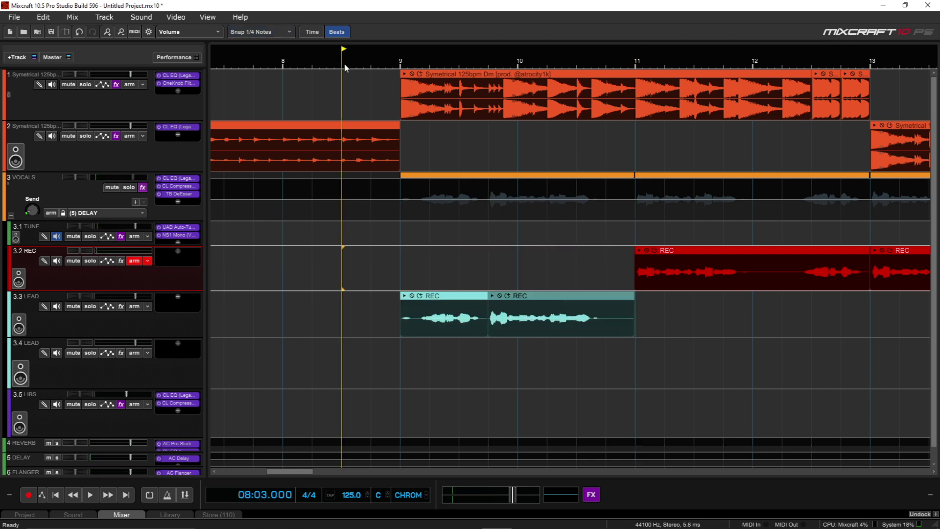
key(space)
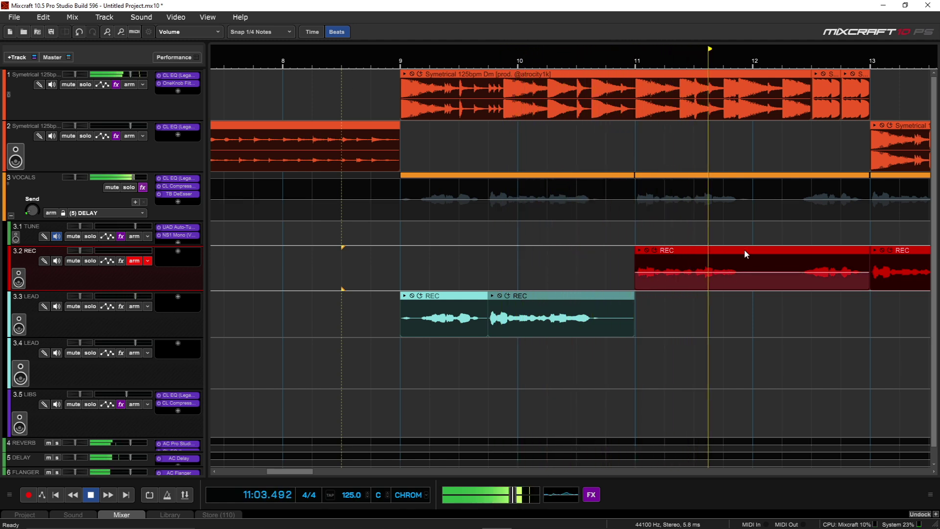
key(space)
click(365, 67)
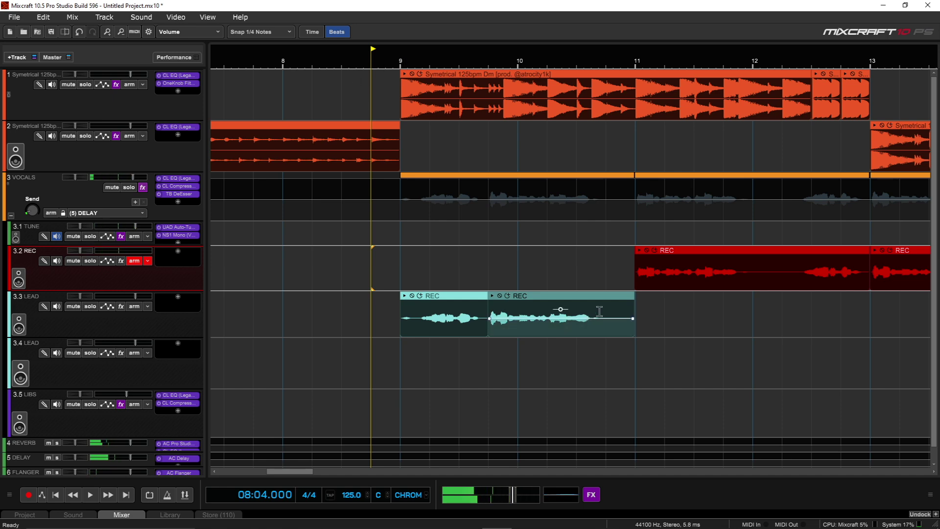
Step: Delete all vocal clips from the REC and LEAD tracks
scroll(649, 248, down, 1)
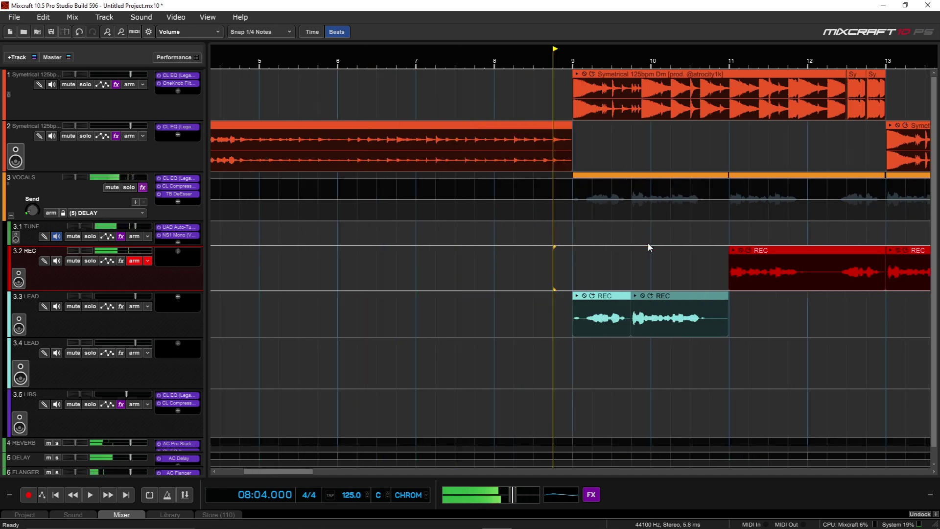
scroll(649, 247, down, 3)
drag(615, 264, 370, 326)
key(Delete)
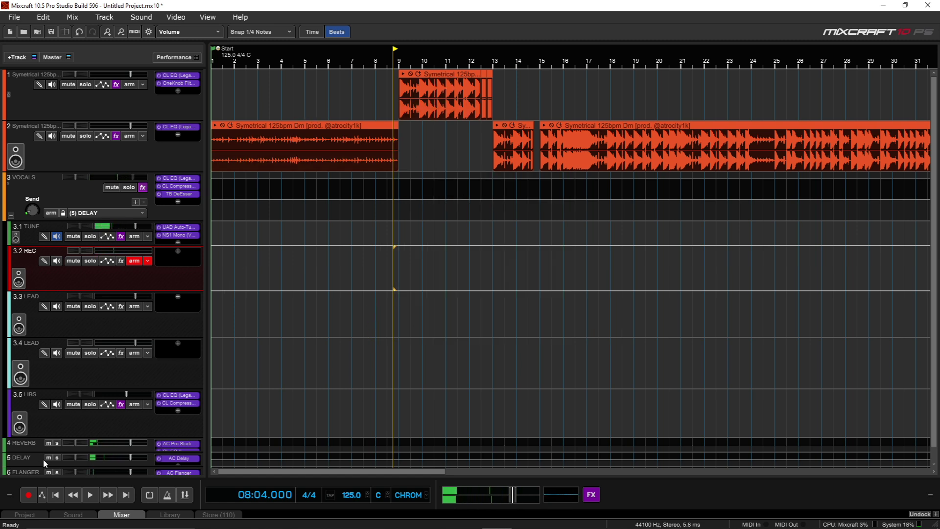
Step: Mute the REVERB, DELAY and FLANGER send tracks, and unmute REVERB and DELAY again
click(49, 444)
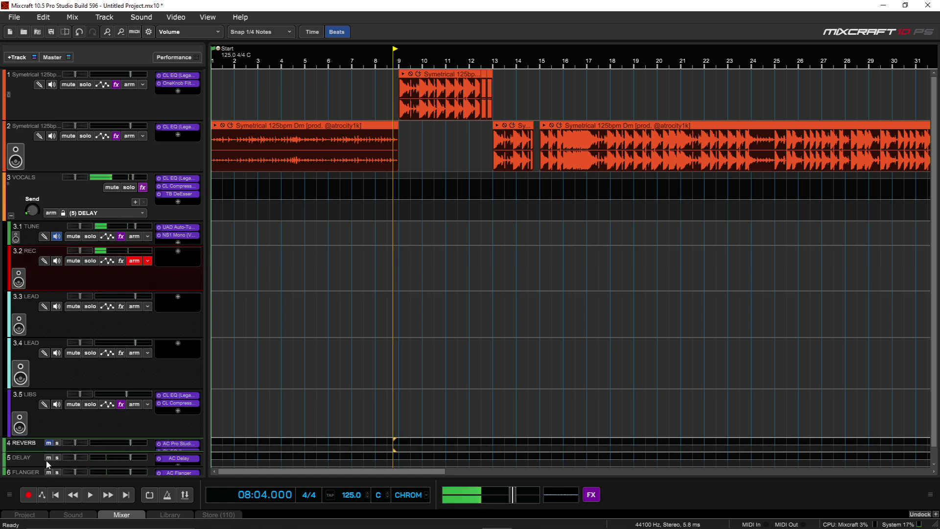
click(49, 458)
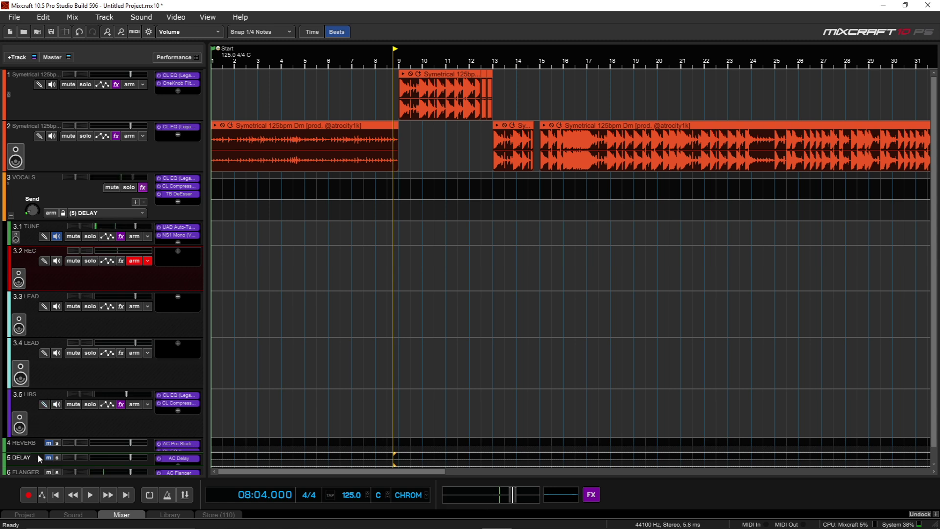
click(50, 473)
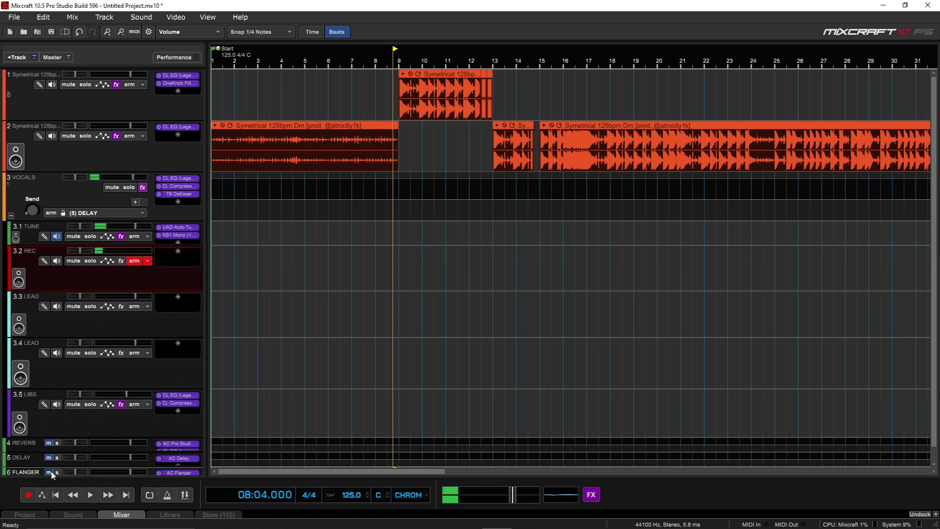
click(50, 444)
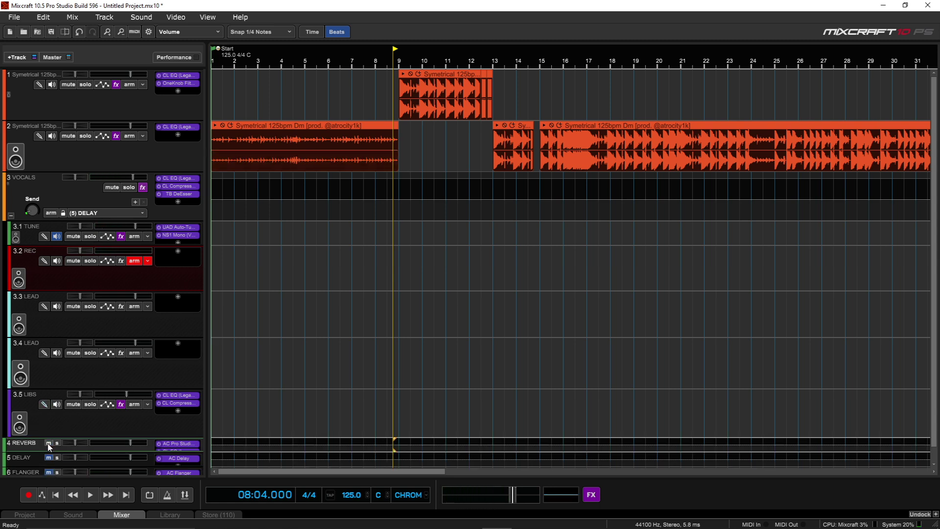
click(50, 459)
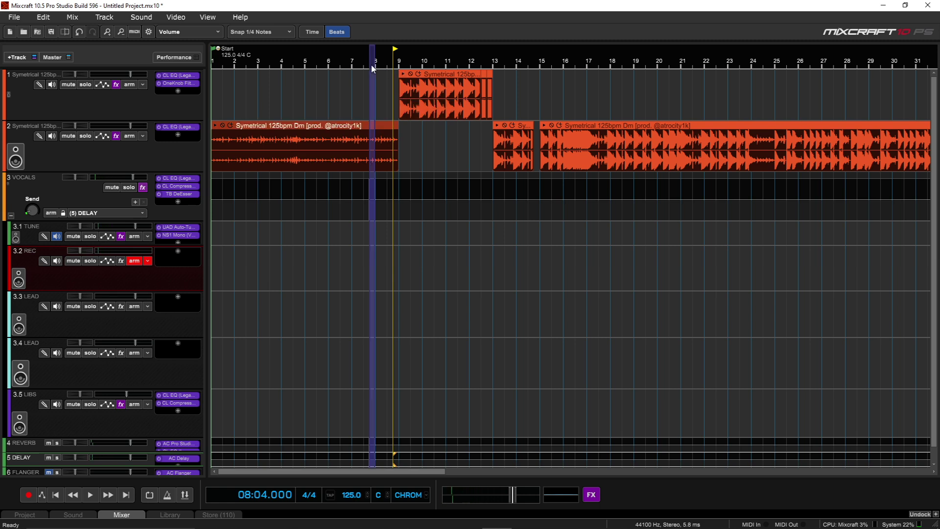
Step: Record a vocal take on the REC track from bar 7 beat 3 to just past bar 17
click(366, 48)
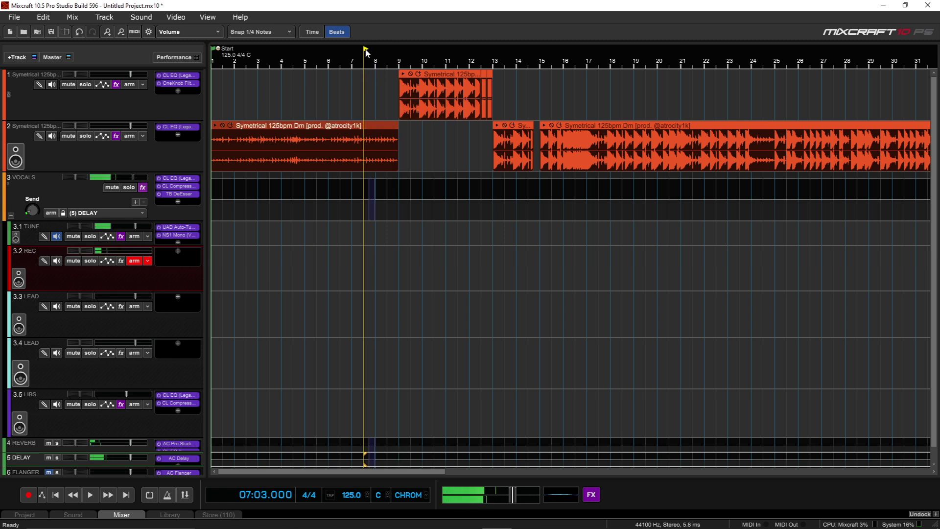
key(r)
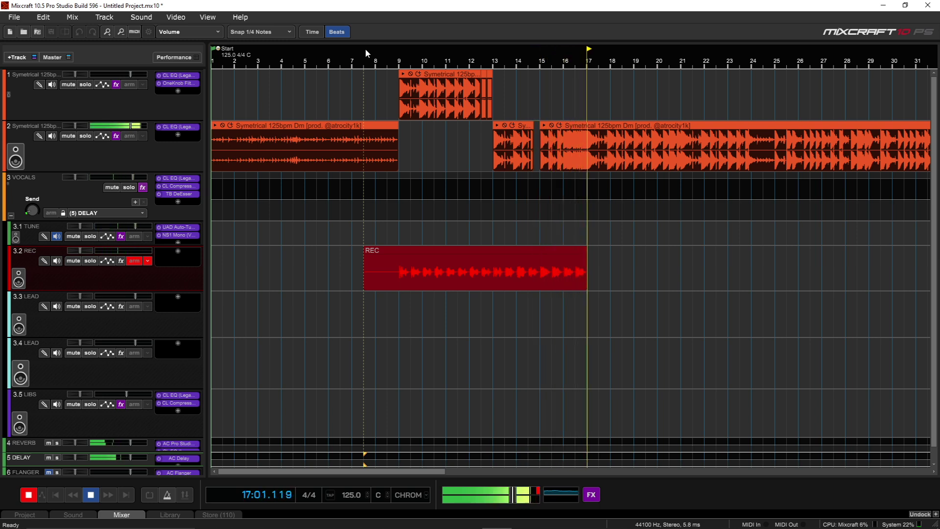
key(space)
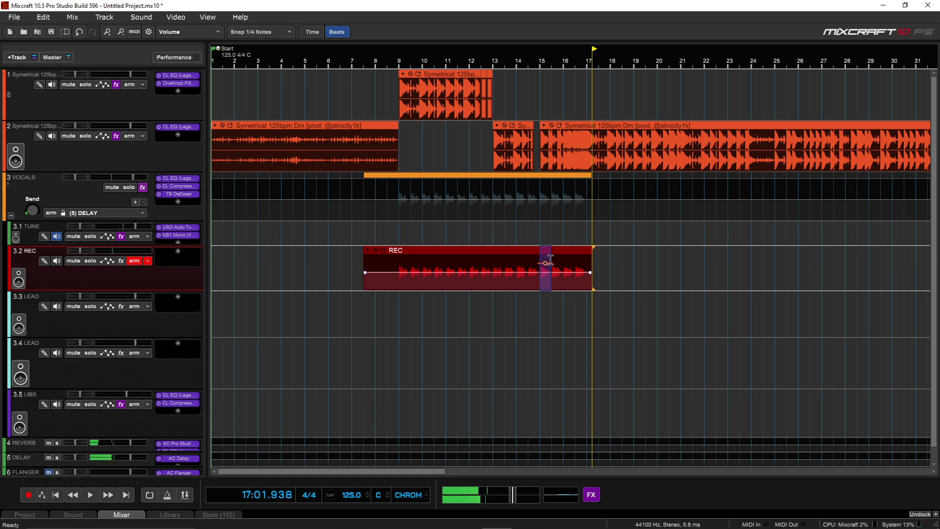
Step: Try cropping the REC take to its half-bar phrase at bar 15, repeating it from bar 9 to bar 11, and playing it
key(ctrl+t)
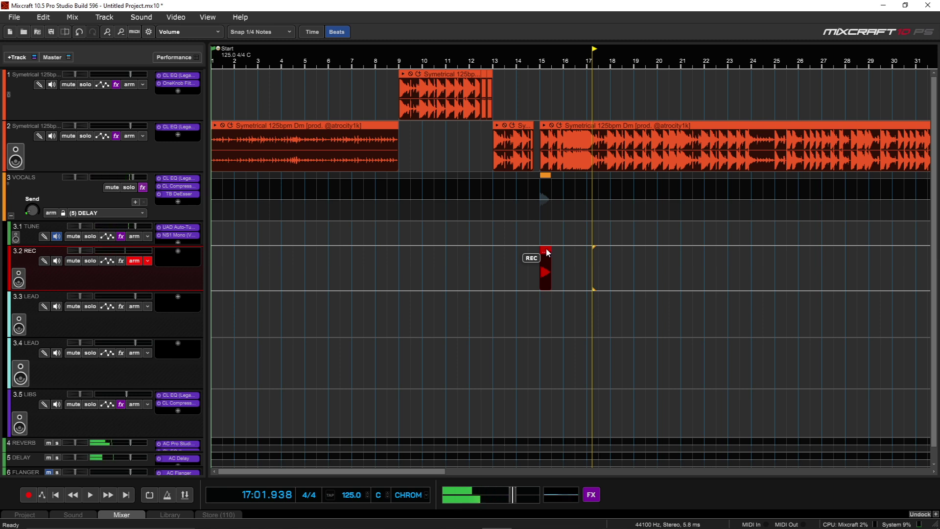
drag(547, 251, 404, 261)
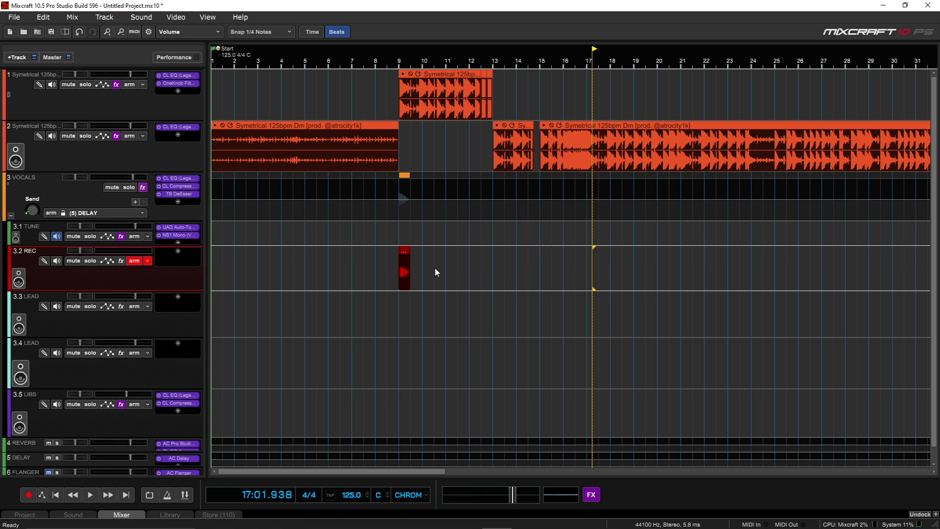
scroll(438, 273, up, 5)
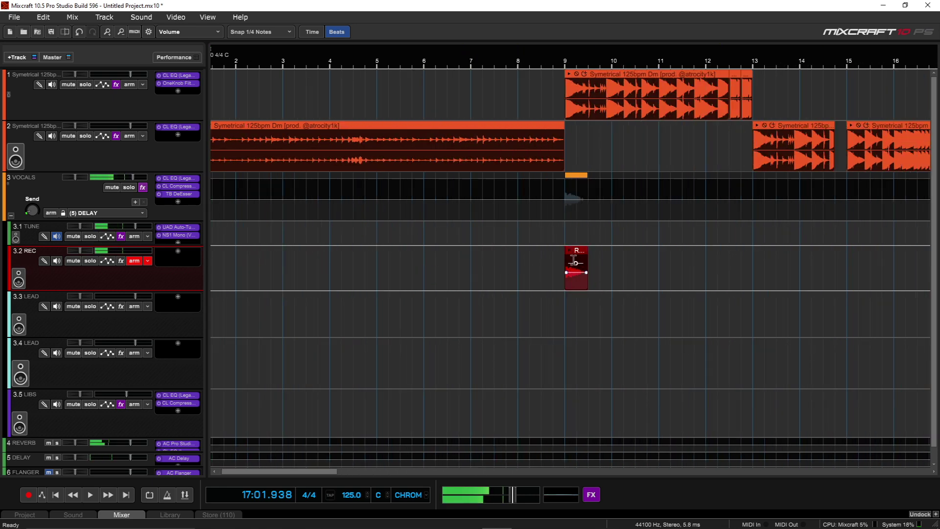
drag(578, 254, 628, 256)
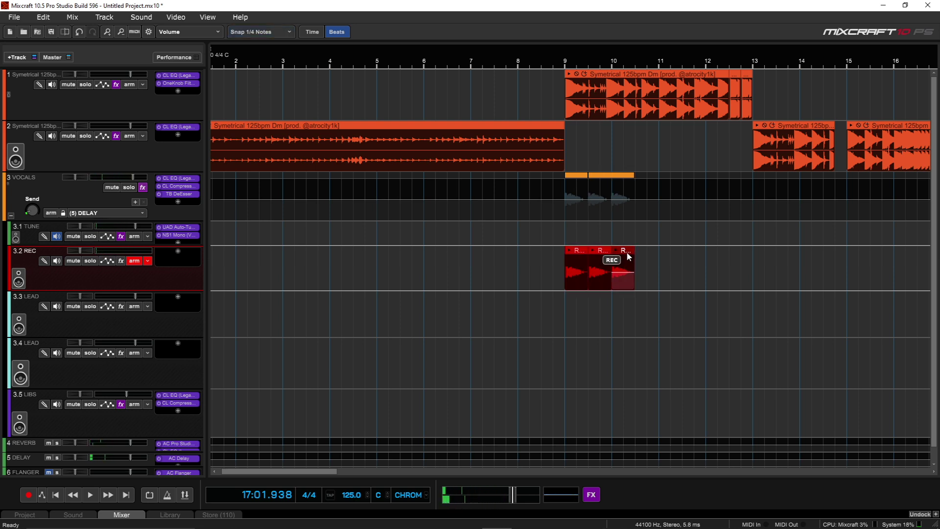
click(528, 62)
key(space)
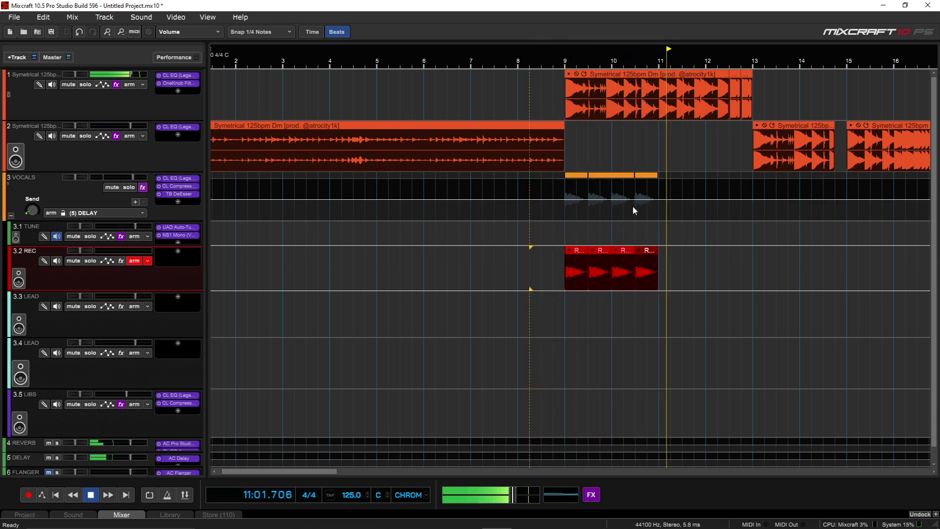
key(space)
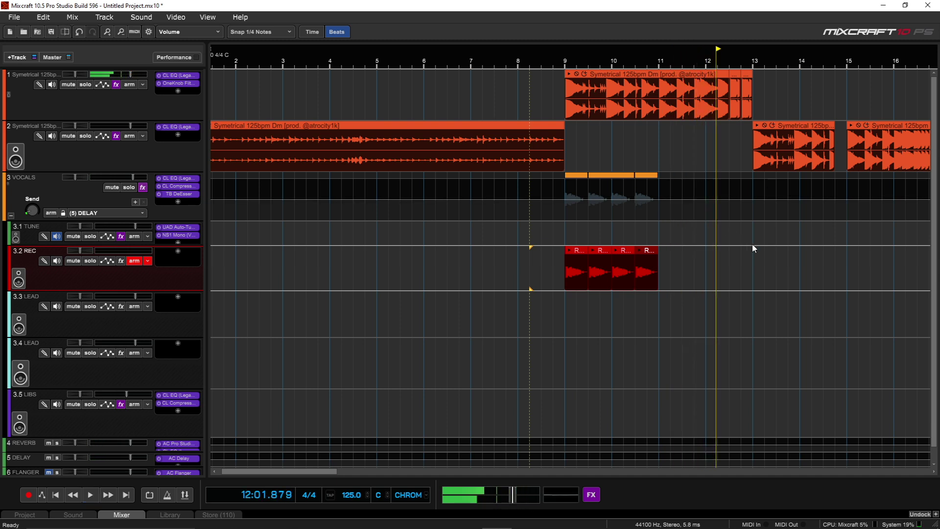
Step: Undo the repeats, the move and the crop of the REC take
key(ctrl+z)
key(ctrl+z)
key(ctrl+z)
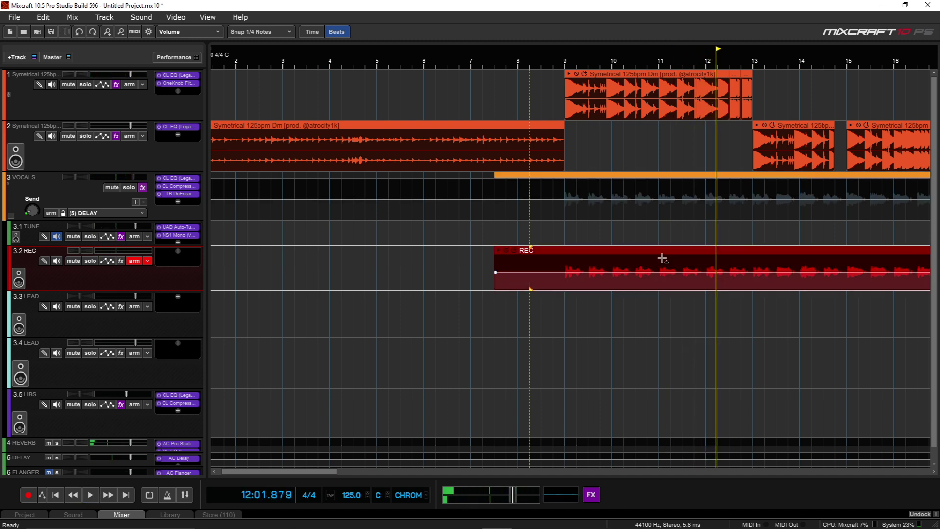
Step: Play the full REC take over the beat from bar 10 beat 4, and again from bar 14 beat 2
scroll(641, 307, up, 1)
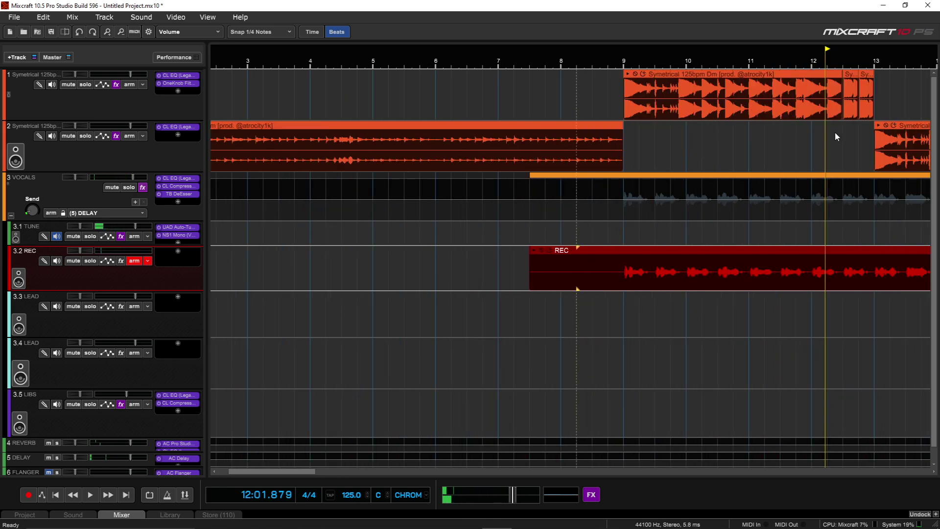
click(733, 65)
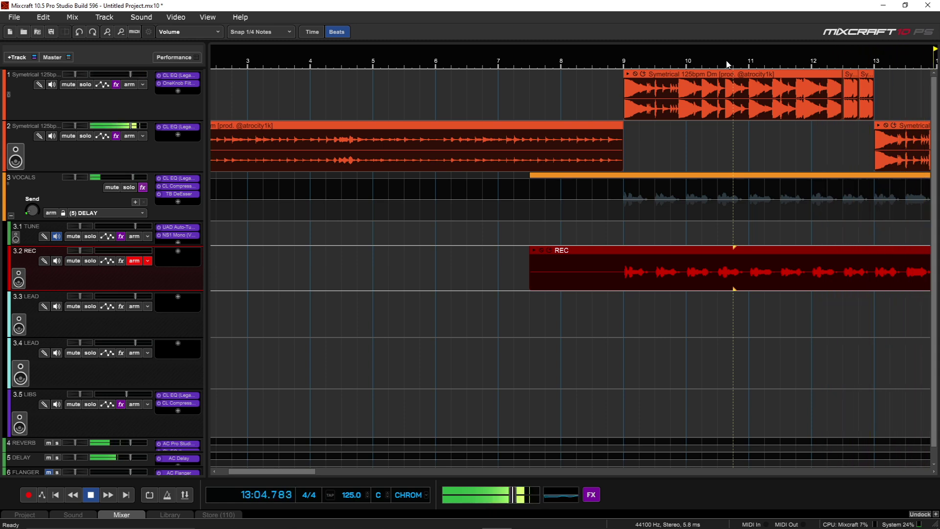
drag(286, 471, 322, 470)
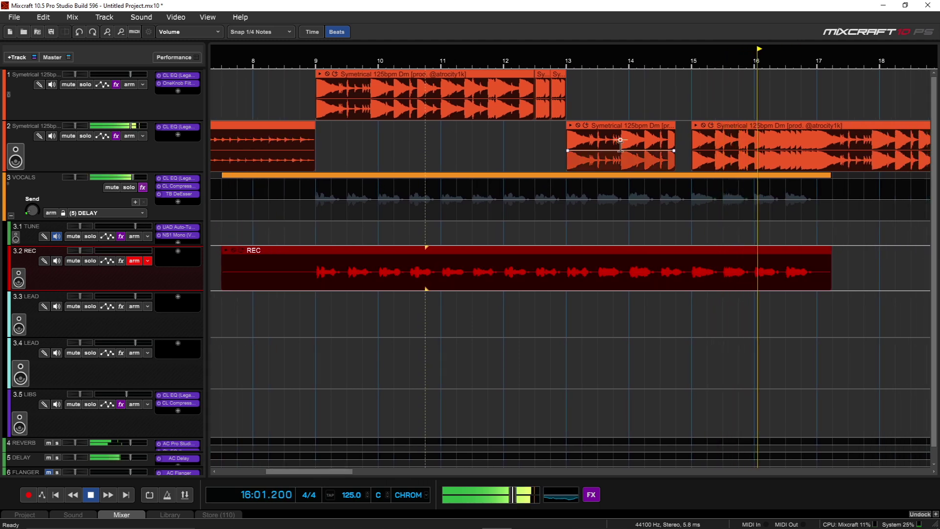
click(650, 72)
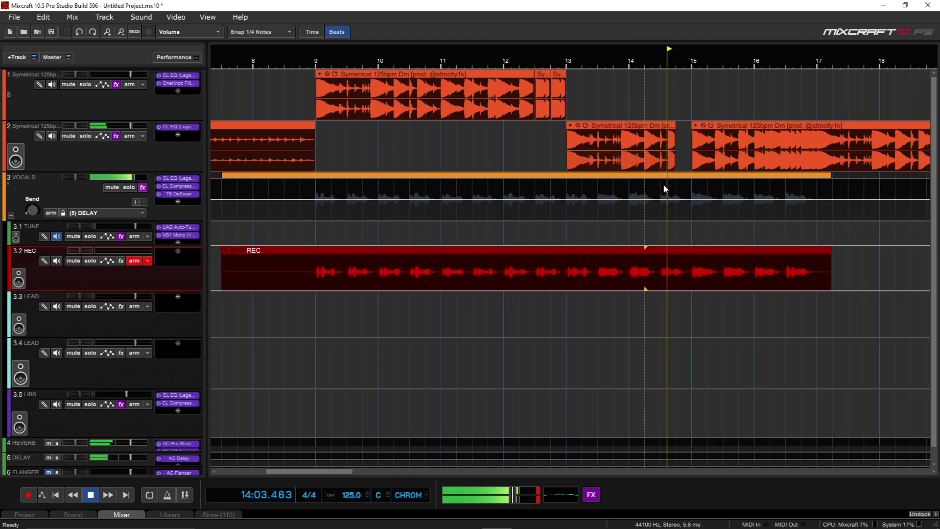
key(space)
Step: Split the REC take at bar 14 beat 3 and at bar 15 to isolate one phrase
drag(660, 261, 687, 264)
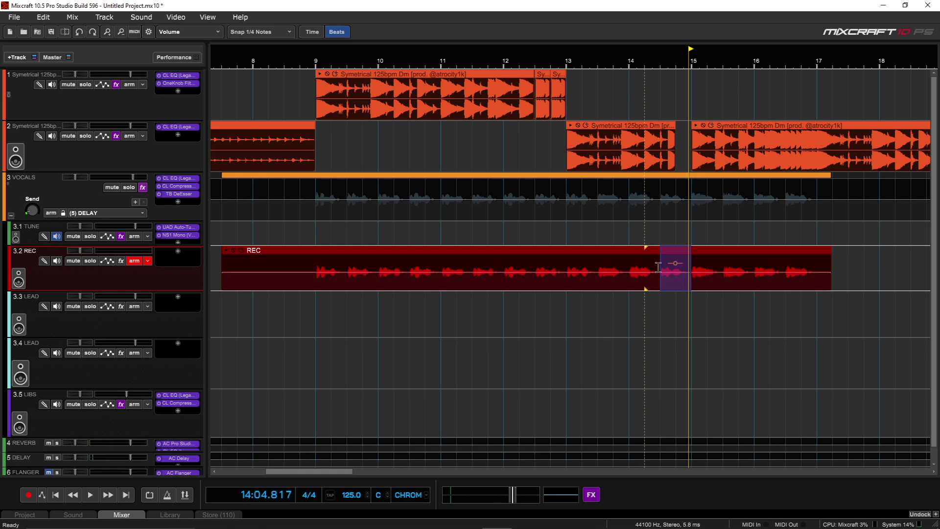
click(660, 260)
key(ctrl+t)
click(667, 262)
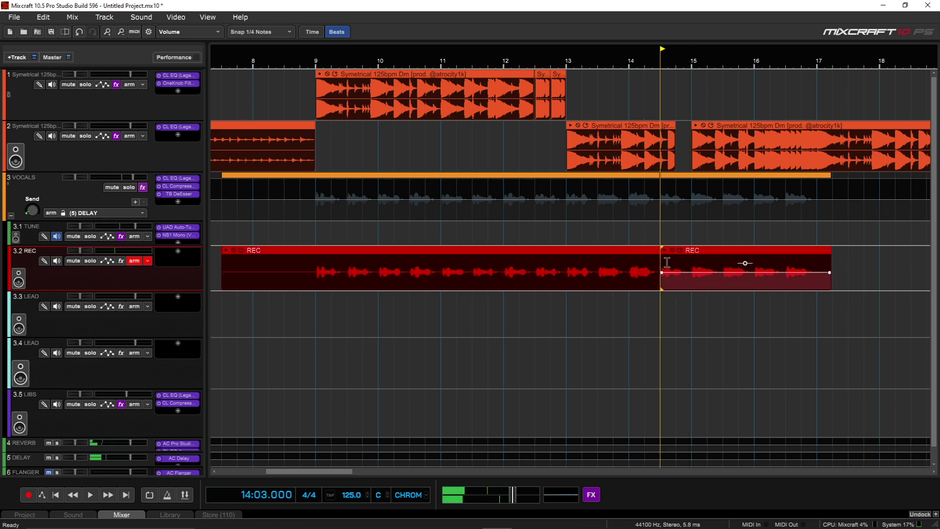
drag(691, 264, 661, 265)
key(ctrl+t)
Step: Copy the isolated phrase onto LEAD track 3.3 with its start trimmed to bar 9, and mute the REC track
click(676, 269)
click(675, 265)
drag(676, 262, 338, 333)
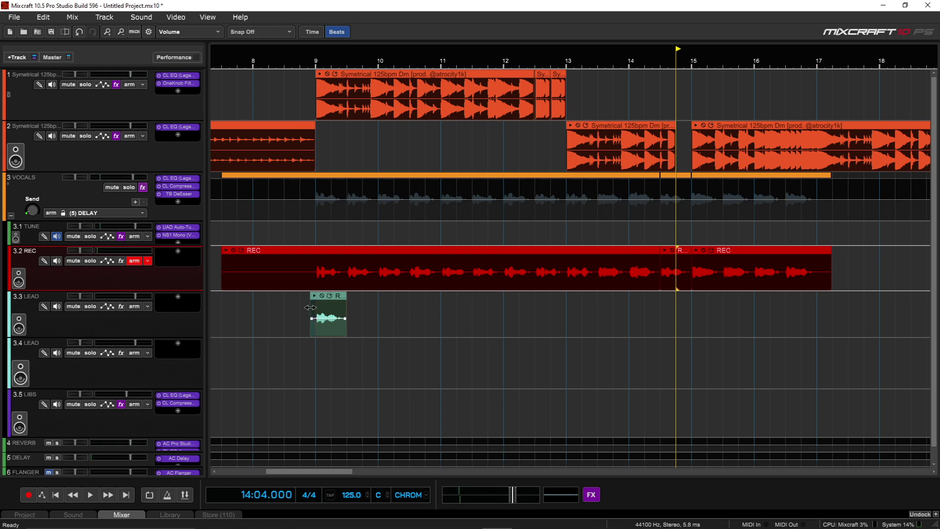
drag(310, 308, 316, 308)
click(73, 261)
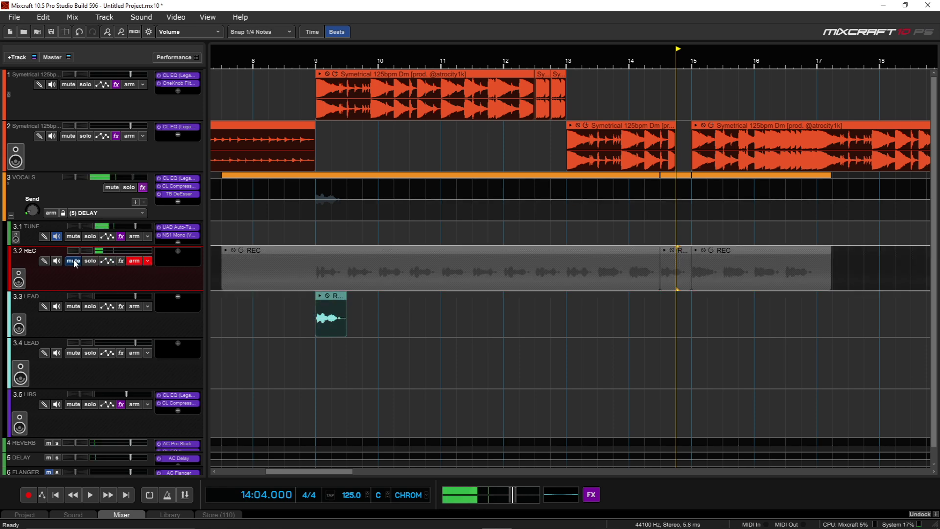
Step: Repeat the phrase on LEAD track 3.3 up to bar 11, and play it from bar 8 beat 4
click(299, 64)
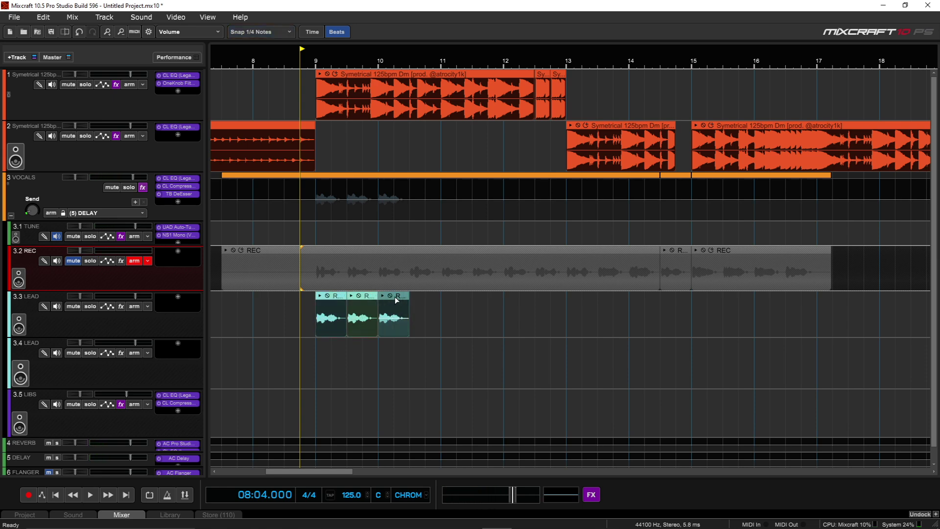
drag(400, 301, 418, 295)
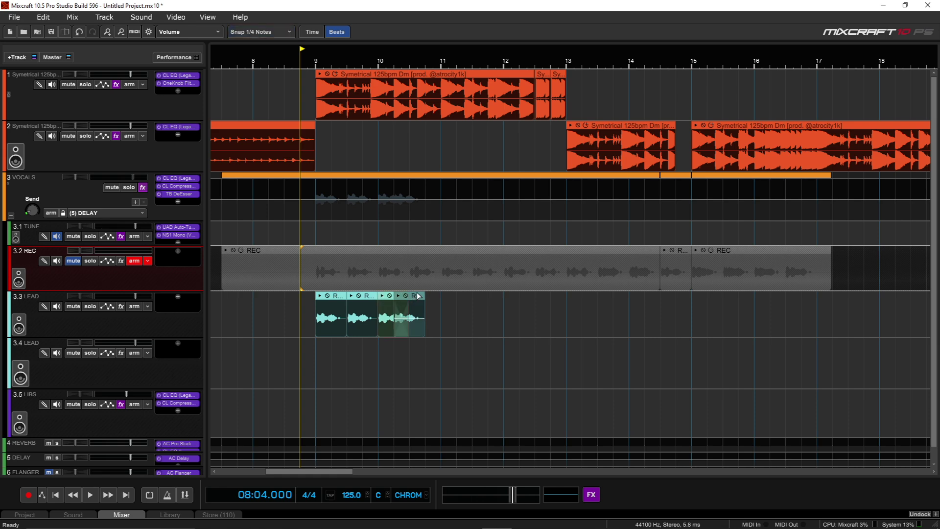
key(space)
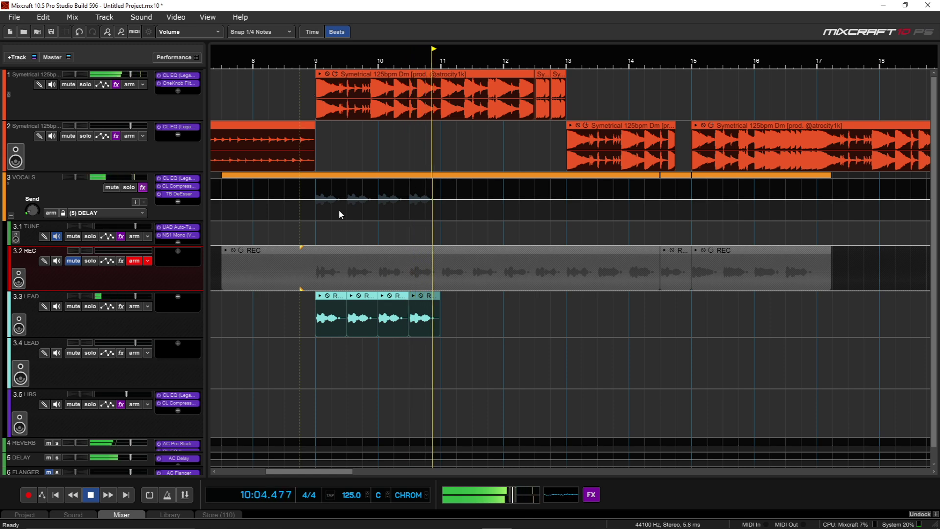
key(space)
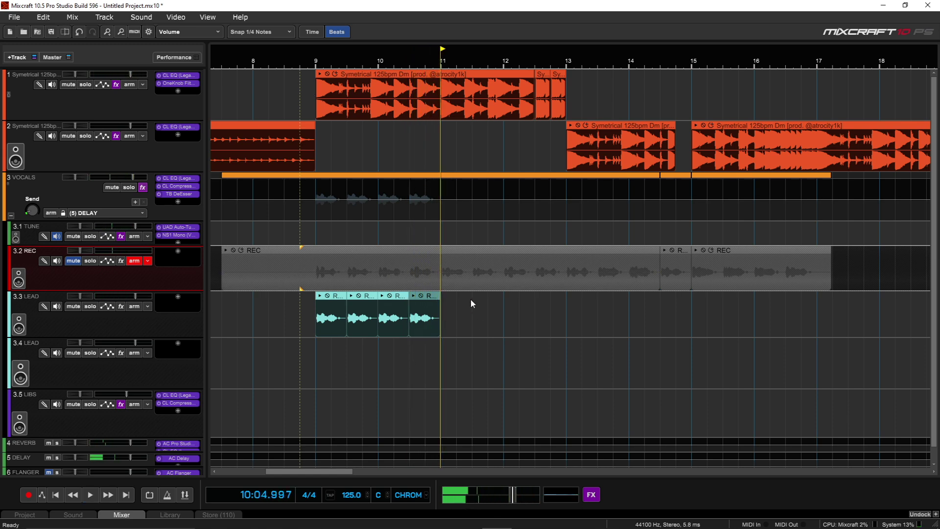
Step: Move the four phrase clips from LEAD track 3.3 down to the LIBS track at the same bars
drag(455, 296, 332, 332)
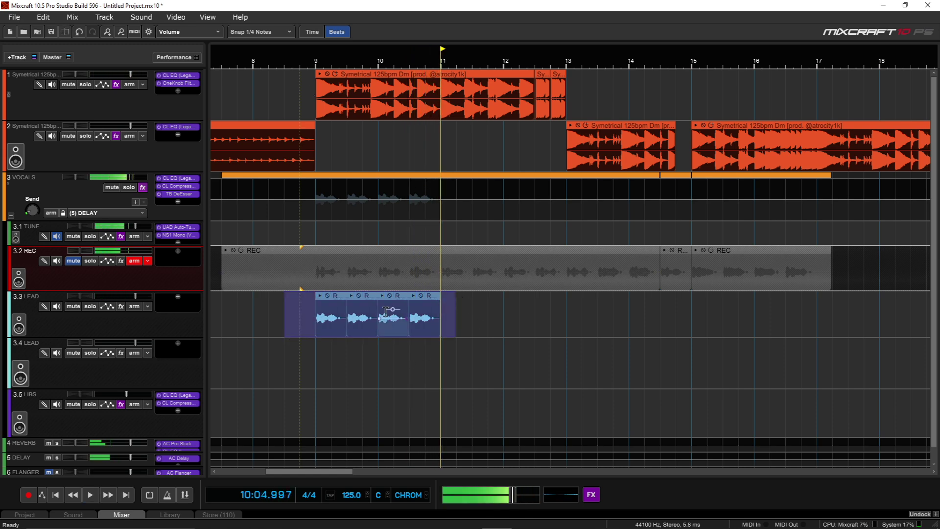
drag(433, 299, 435, 409)
drag(470, 337, 379, 292)
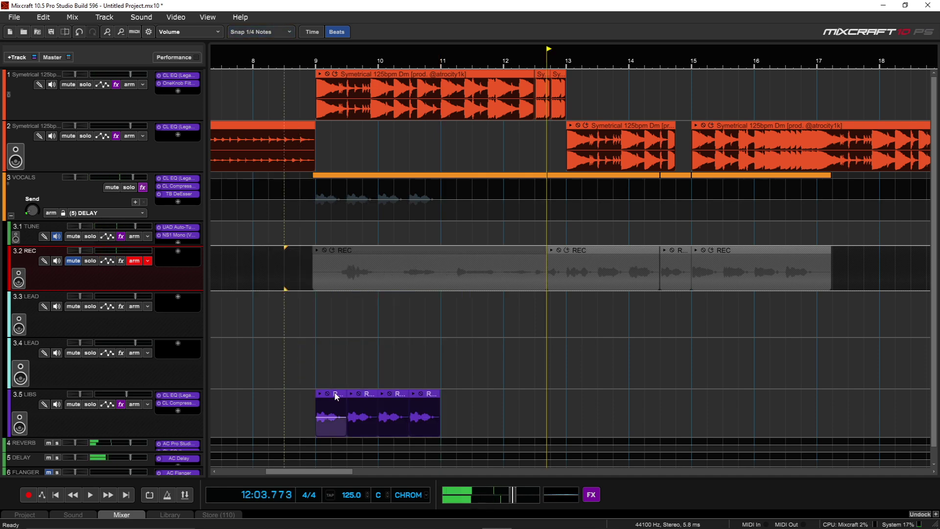
Step: Record on the REC track from bar 8 beat 2 to bar 12 while deleting the first and third phrase clips on LIBS
click(341, 396)
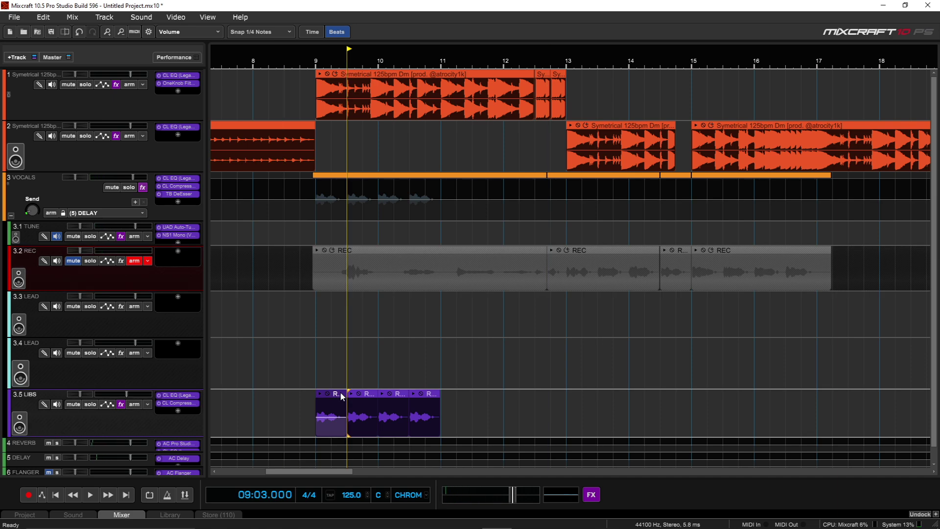
click(274, 68)
key(r)
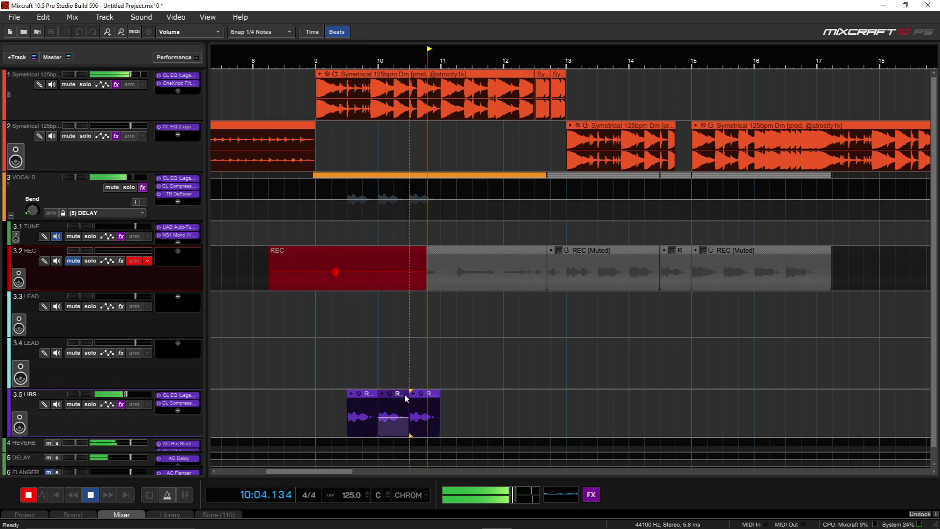
key(Delete)
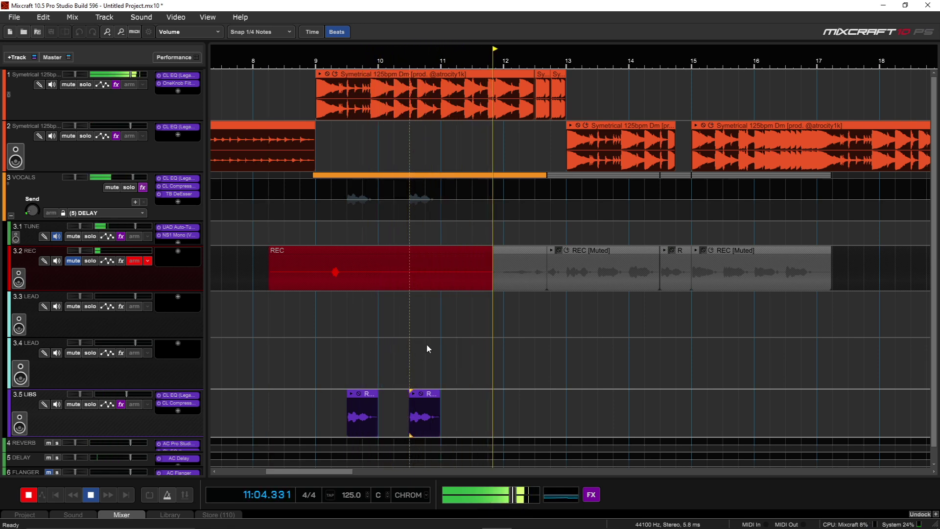
key(space)
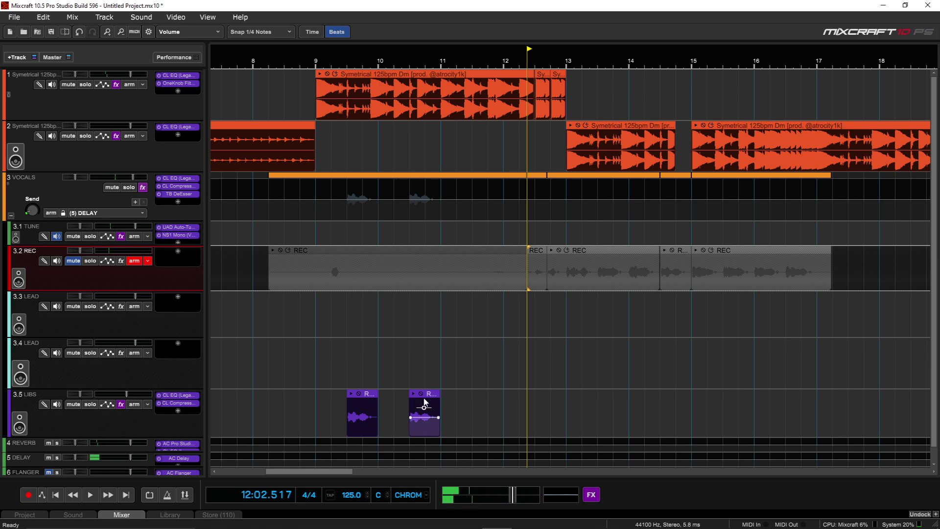
Step: Duplicate the two remaining LIBS clips to bar 11 beat 3 and bar 12 beat 3
key(ctrl+v)
drag(499, 399, 548, 397)
click(527, 380)
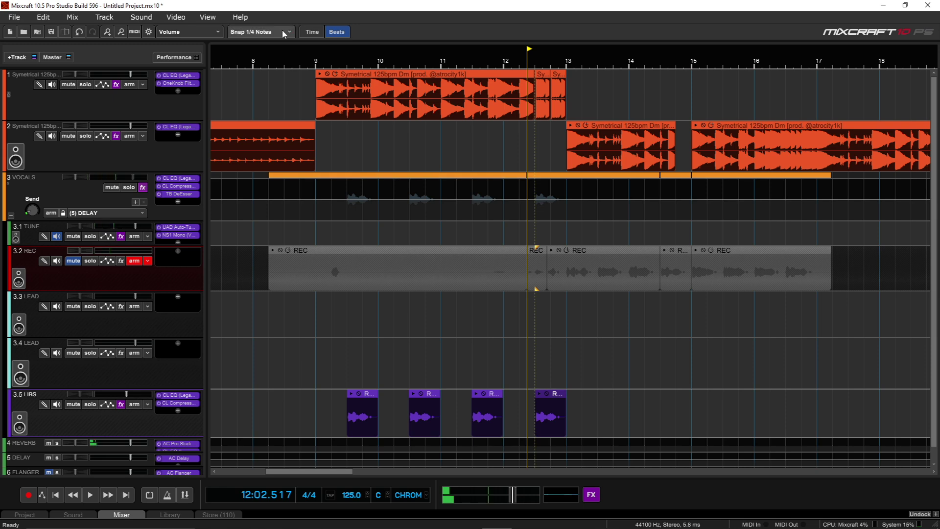
Step: Record a vocal take on the muted REC track from bar 7 beat 3 to about bar 14
scroll(245, 102, up, 1)
scroll(246, 105, down, 2)
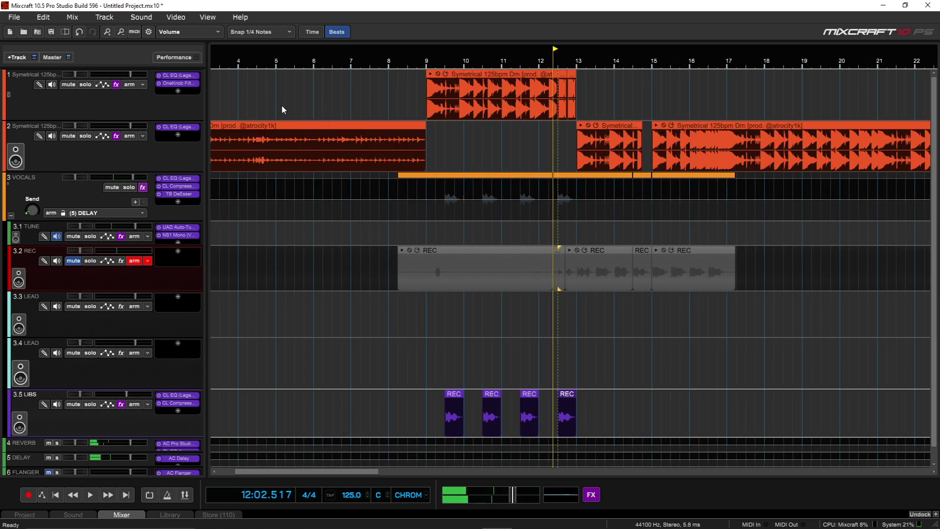
click(369, 64)
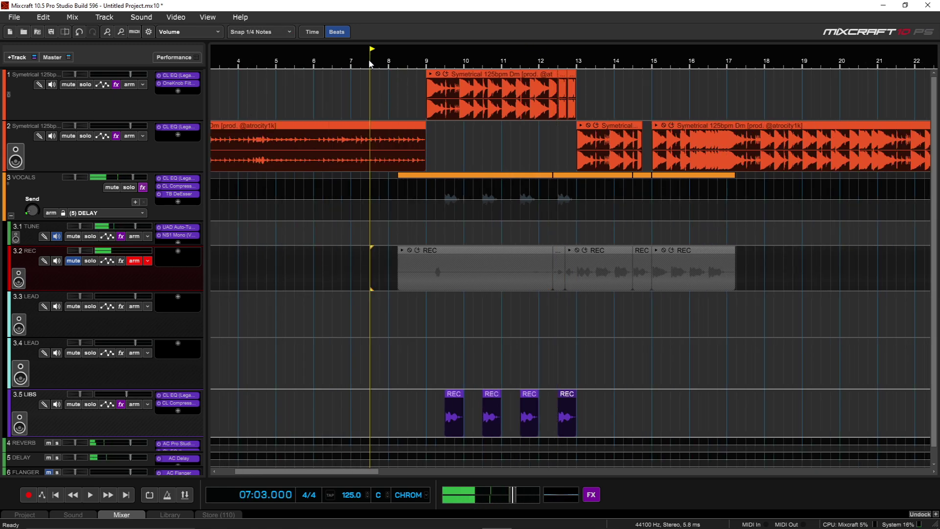
key(r)
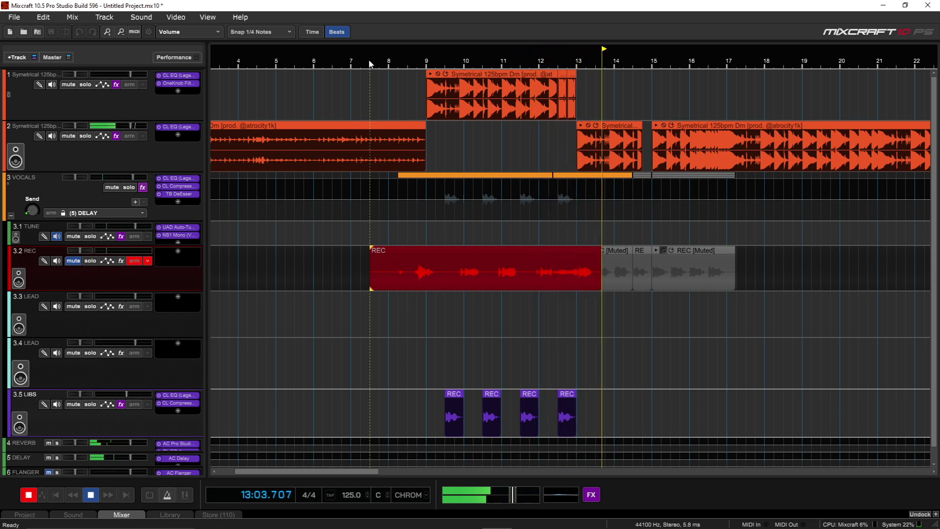
key(space)
Step: Record a new vocal take on the REC track from bar 7 beat 3 to about bar 13 beat 2 and unmute the track
click(375, 68)
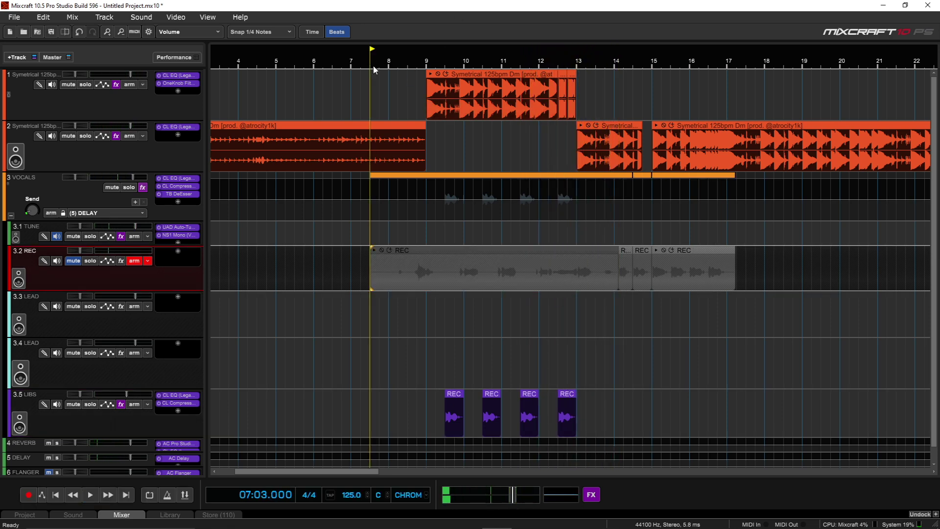
key(r)
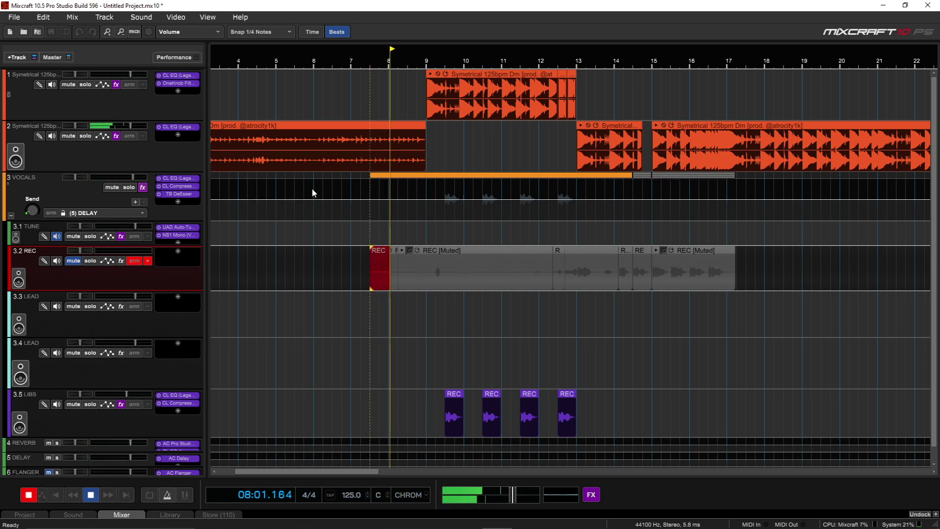
click(73, 260)
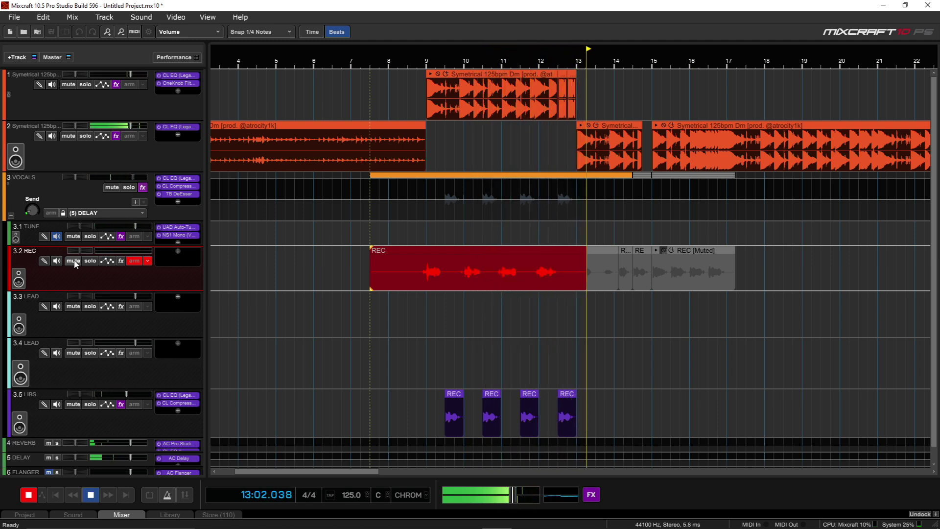
key(space)
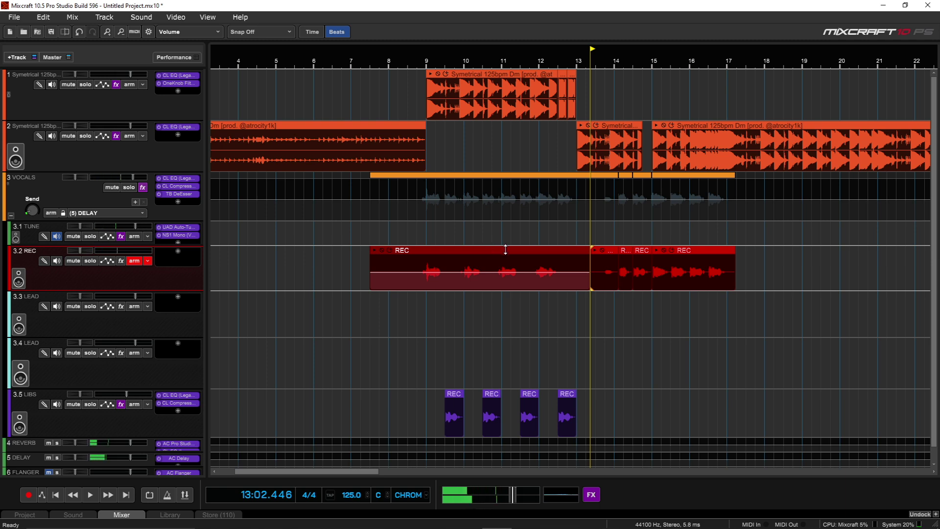
Step: Move the new take down to LEAD track 3.3 and split it at bar 9 and at bar 12 beat 3
drag(506, 250, 497, 318)
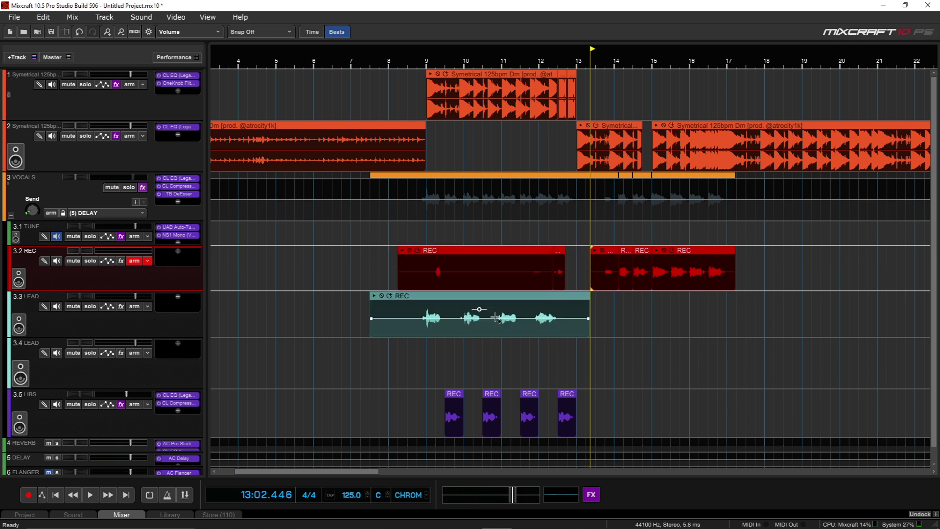
click(425, 309)
click(425, 310)
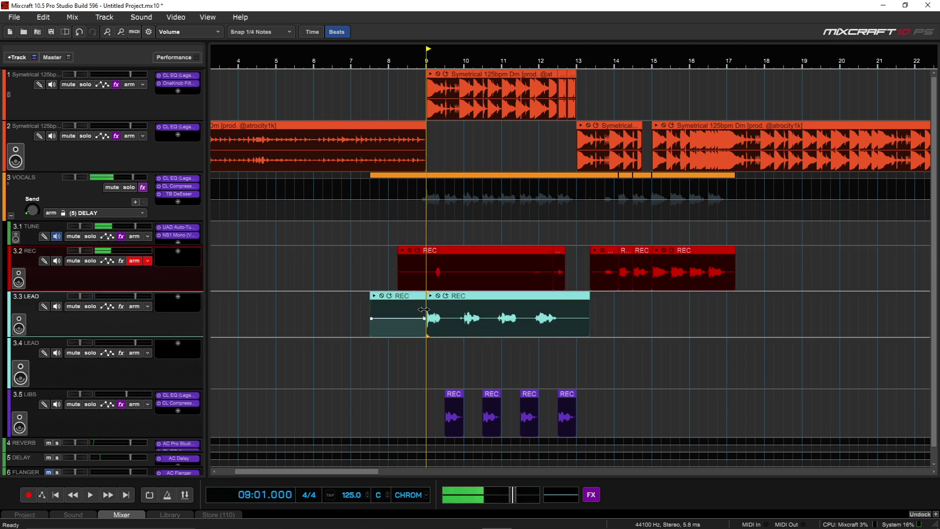
key(ctrl+t)
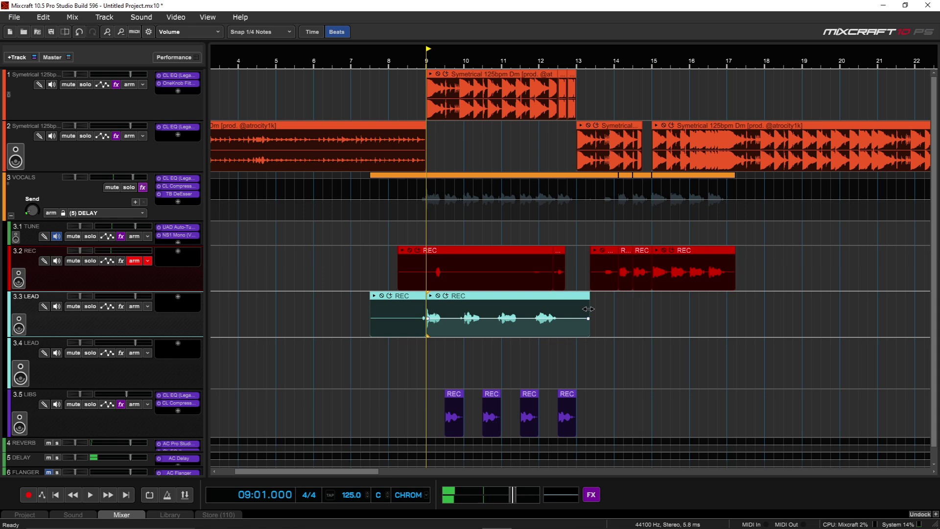
click(559, 317)
click(560, 317)
key(ctrl+t)
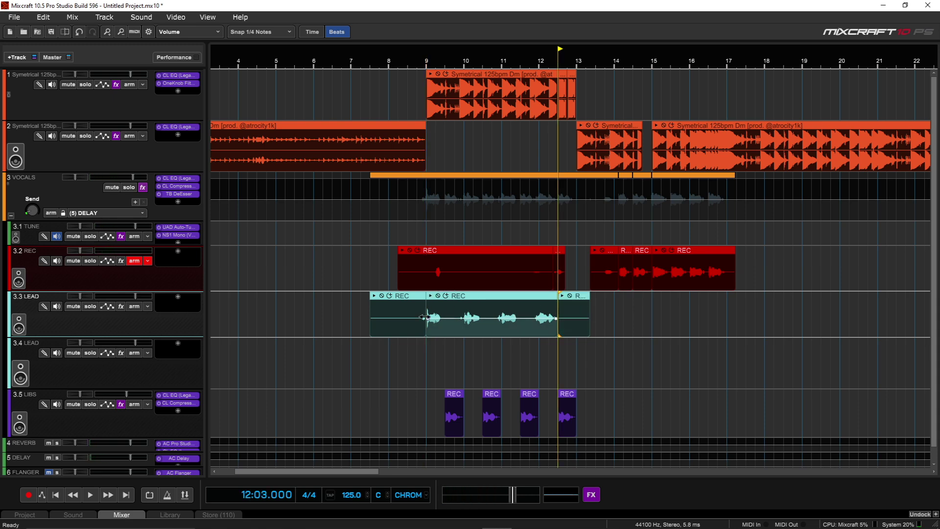
Step: Delete the pieces before bar 9 and after bar 12 beat 3 on LEAD track 3.3
click(410, 296)
key(Delete)
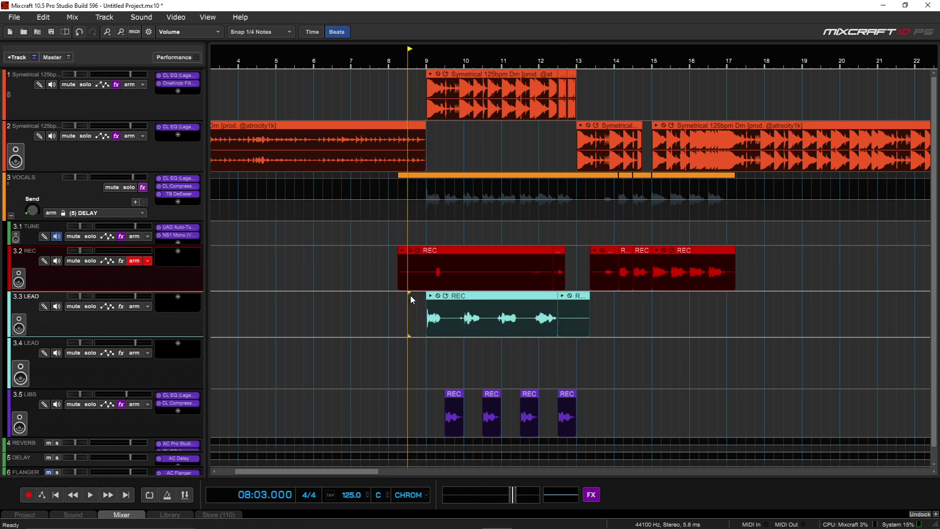
click(585, 299)
key(Delete)
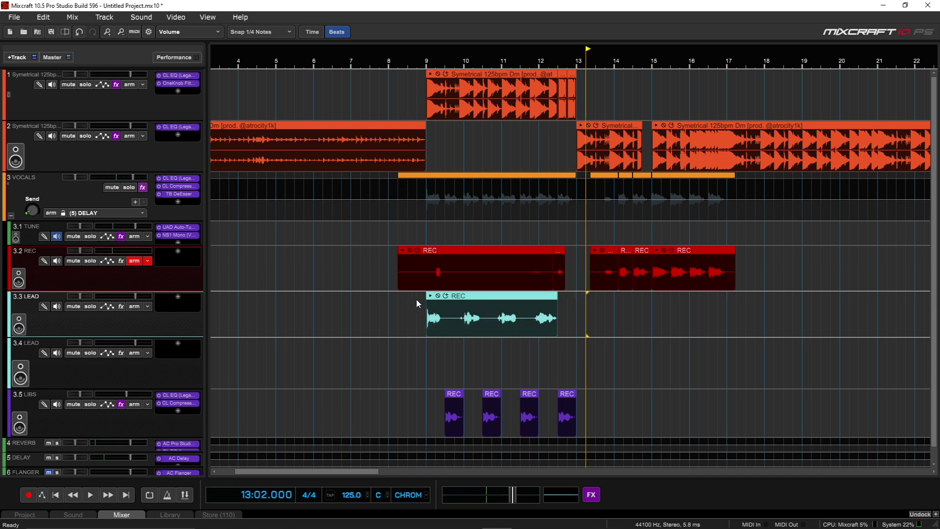
Step: Duplicate the LEAD 3.3 clip and four LIBS clips to bar 13, and extend the starts of the copies and original LEAD clip slightly earlier
drag(389, 305, 569, 401)
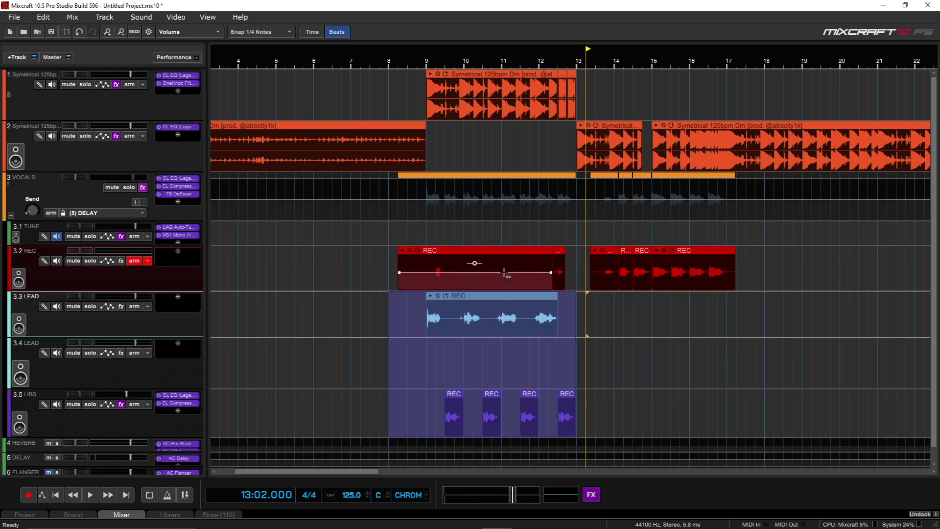
drag(494, 296, 648, 317)
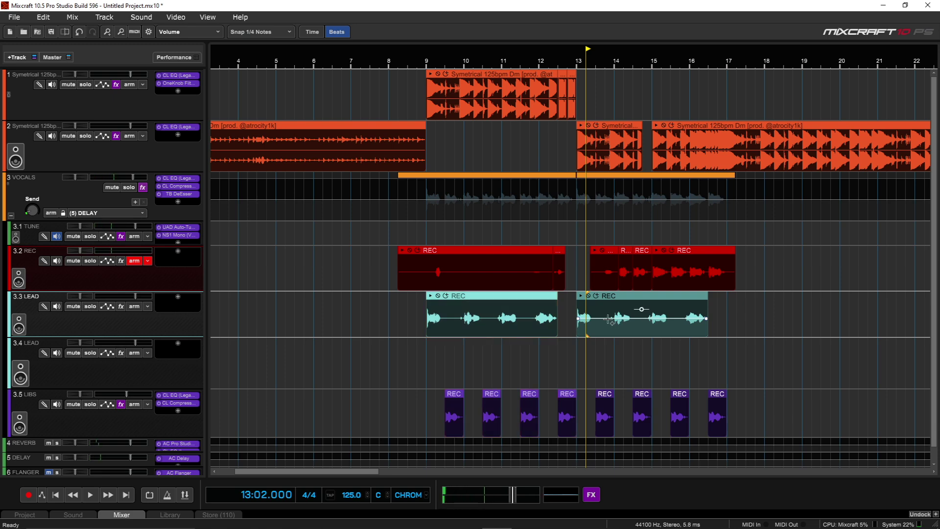
key(alt)
drag(579, 306, 573, 308)
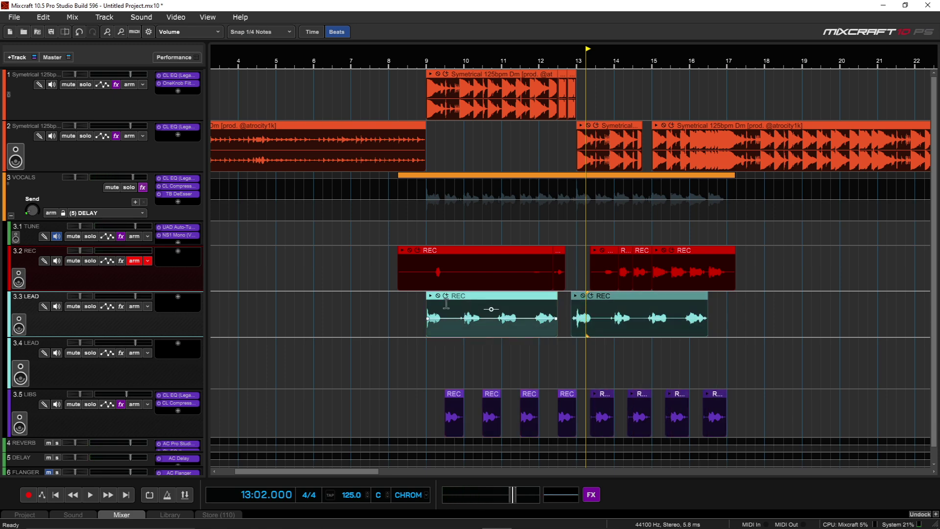
drag(426, 307, 424, 305)
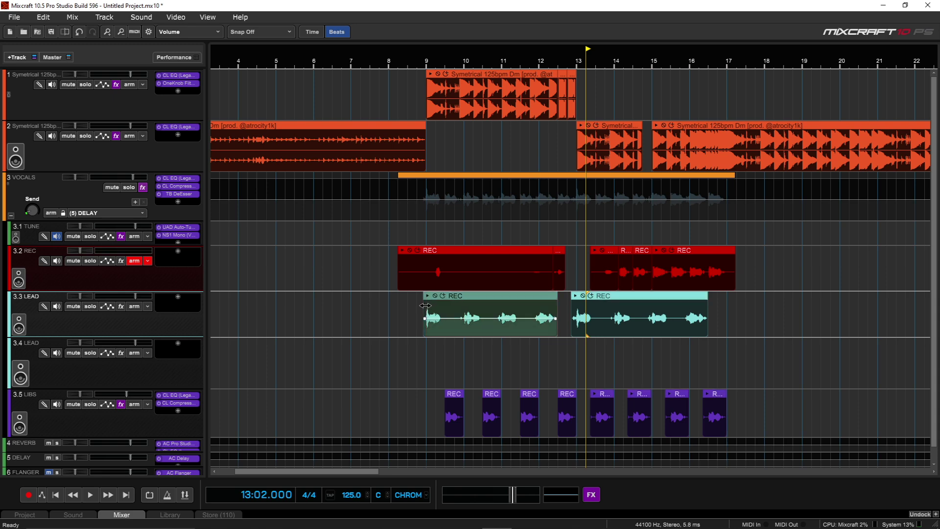
Step: Delete all clips on the REC track and play the arrangement from bar 8 beat 2 to about bar 17
click(401, 104)
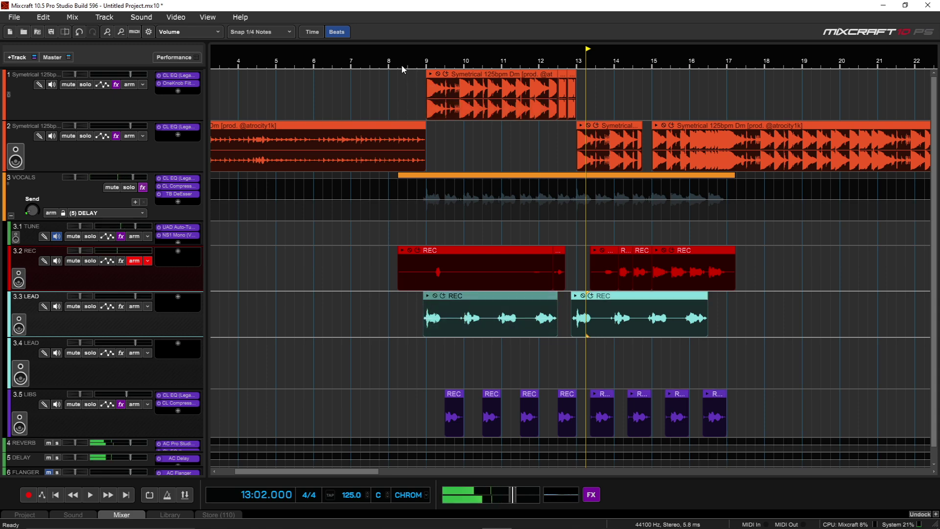
drag(801, 264, 330, 261)
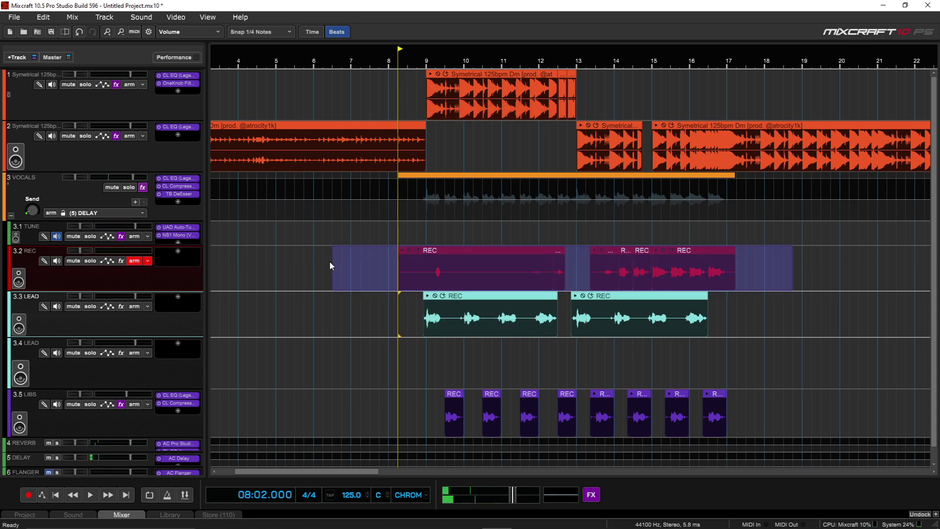
key(Delete)
key(space)
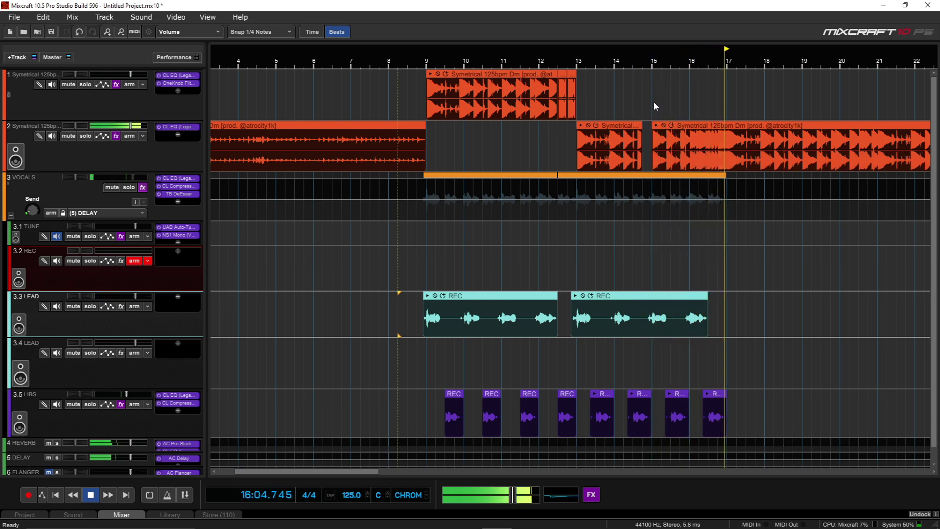
click(801, 133)
key(space)
Step: Split the long beat clip on track 2 at bar 17 and move its bar 15 to 17 piece up to track 1
click(731, 135)
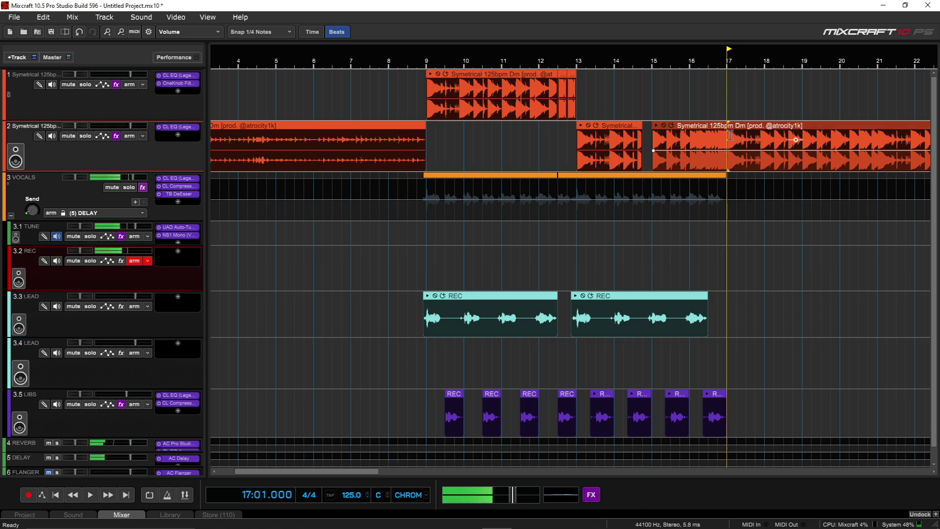
key(t)
drag(703, 126, 703, 77)
Step: Play back the arrangement from bar 8 beat 2 to about bar 20 beat 4
click(547, 56)
key(space)
click(530, 65)
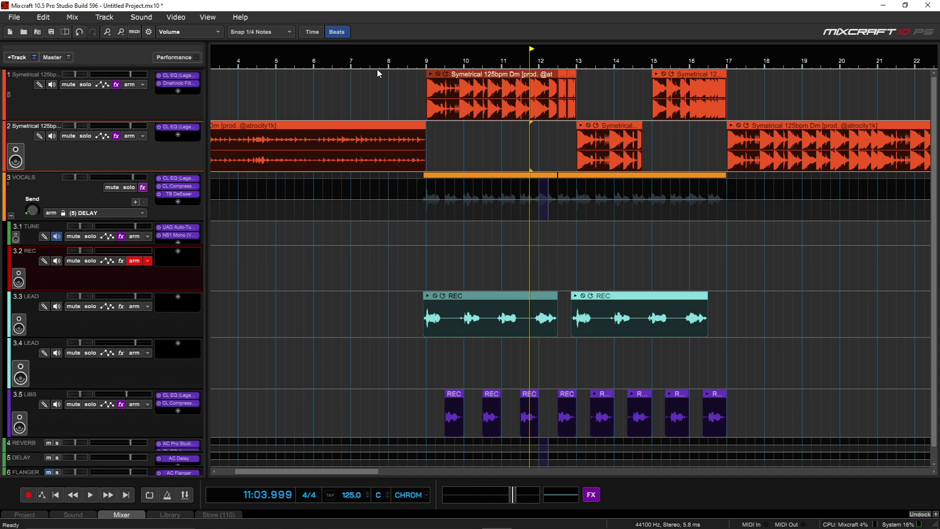
click(398, 64)
key(space)
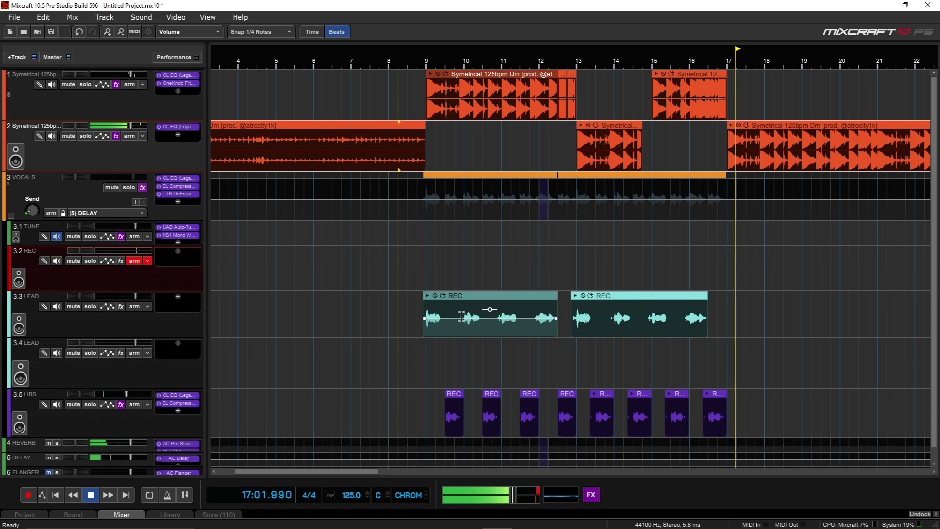
scroll(463, 316, down, 3)
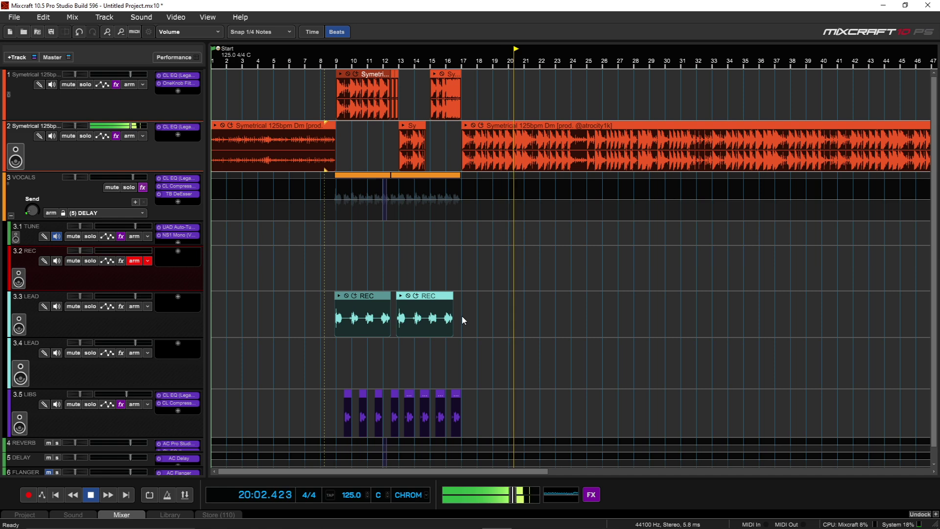
key(space)
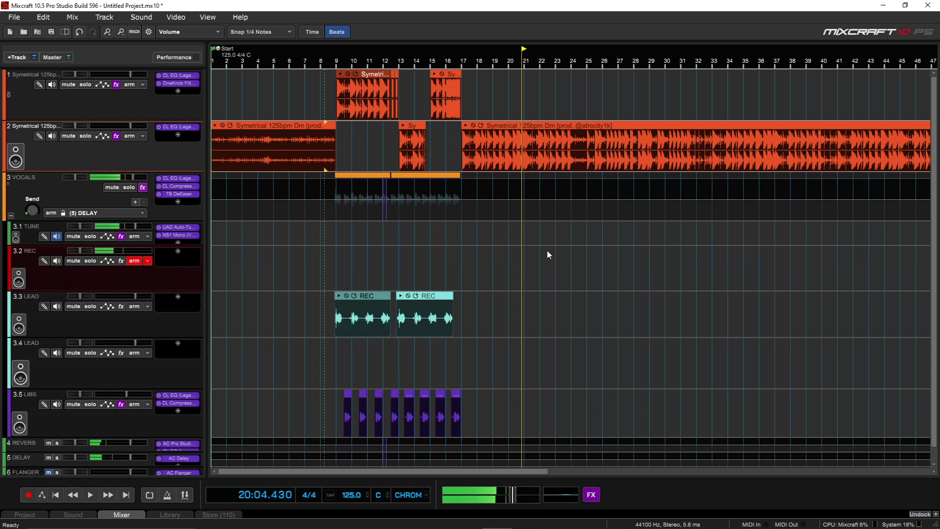
Step: Split the first vocal clip on LEAD track 3.3 at bar 9
click(631, 105)
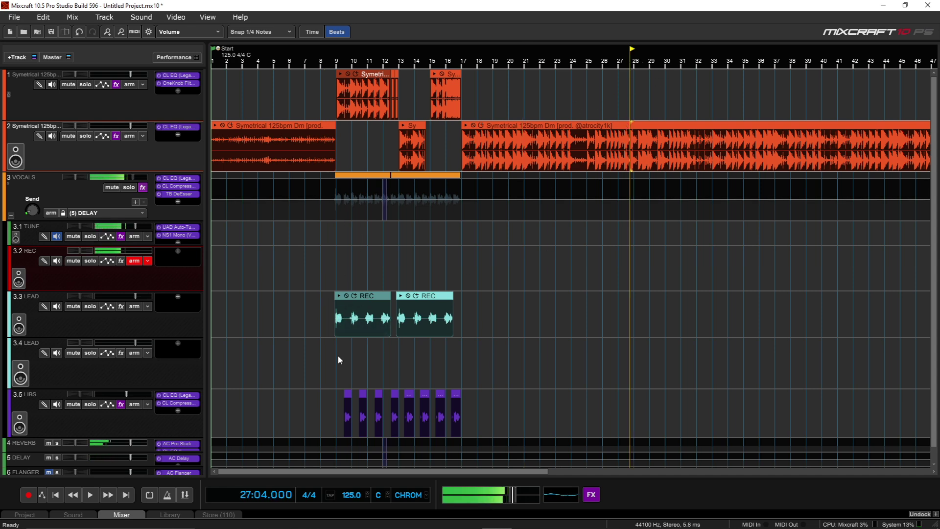
drag(324, 310, 342, 350)
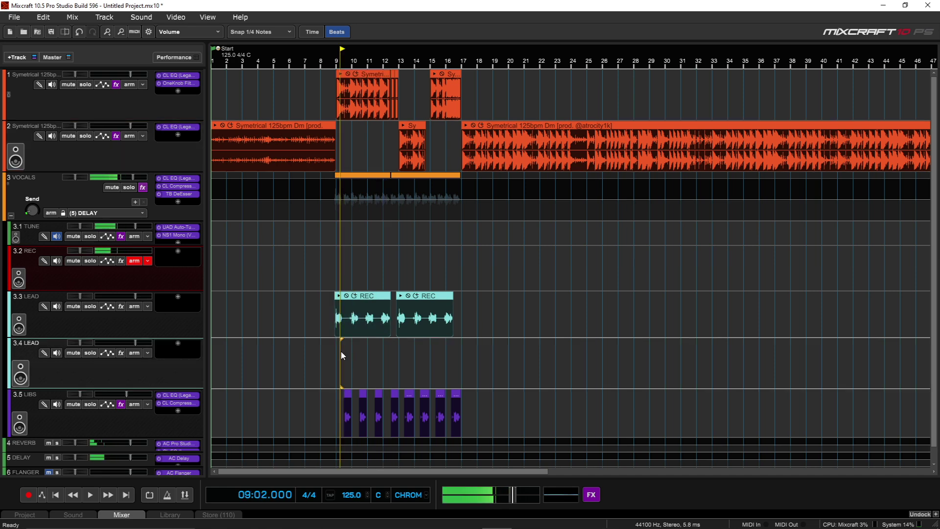
scroll(342, 355, up, 6)
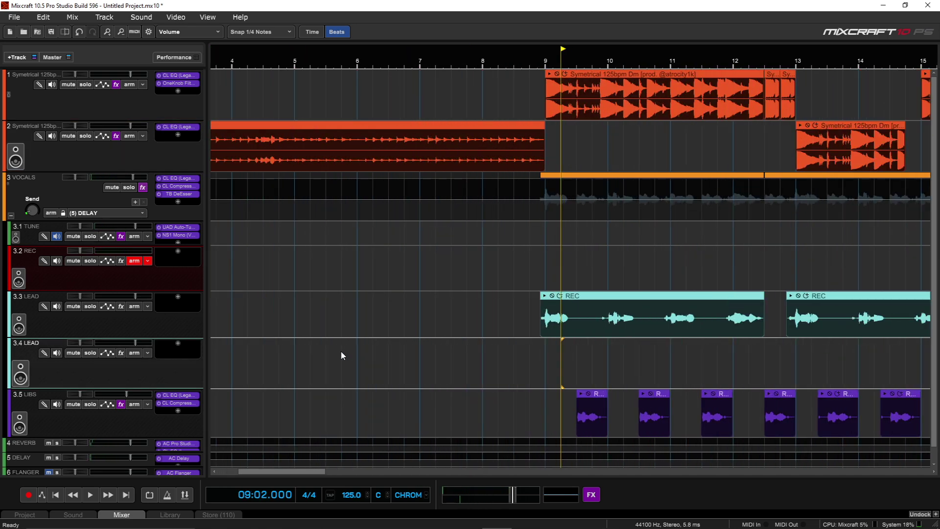
scroll(340, 351, up, 2)
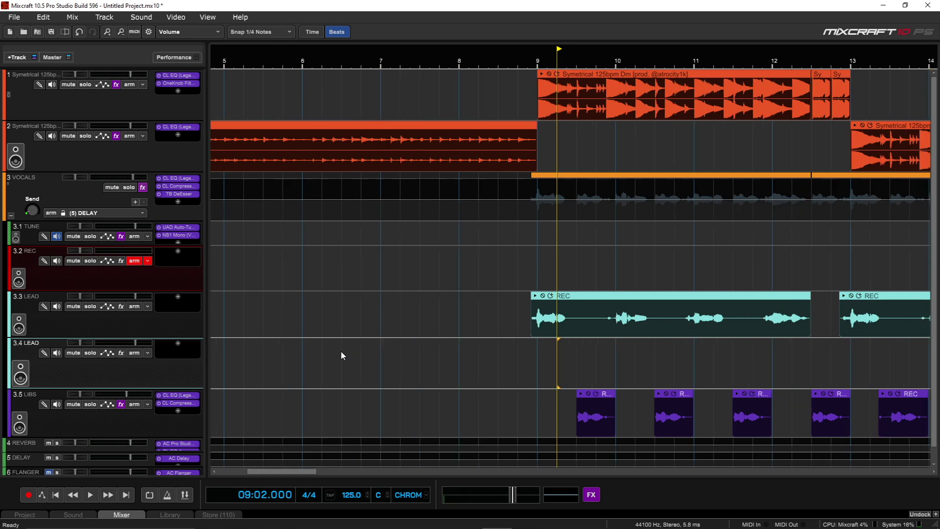
click(531, 313)
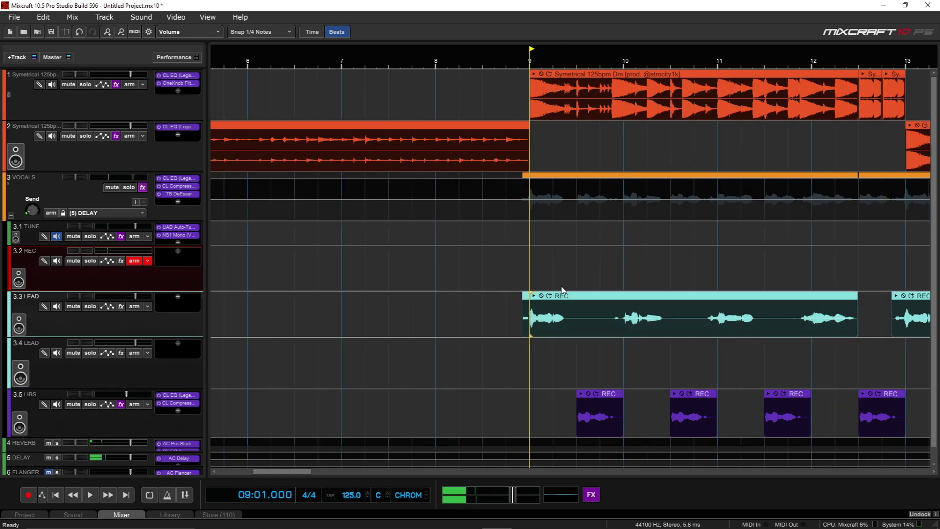
mouse_move(580, 300)
mouse_down()
mouse_move(616, 347)
mouse_move(582, 311)
mouse_up()
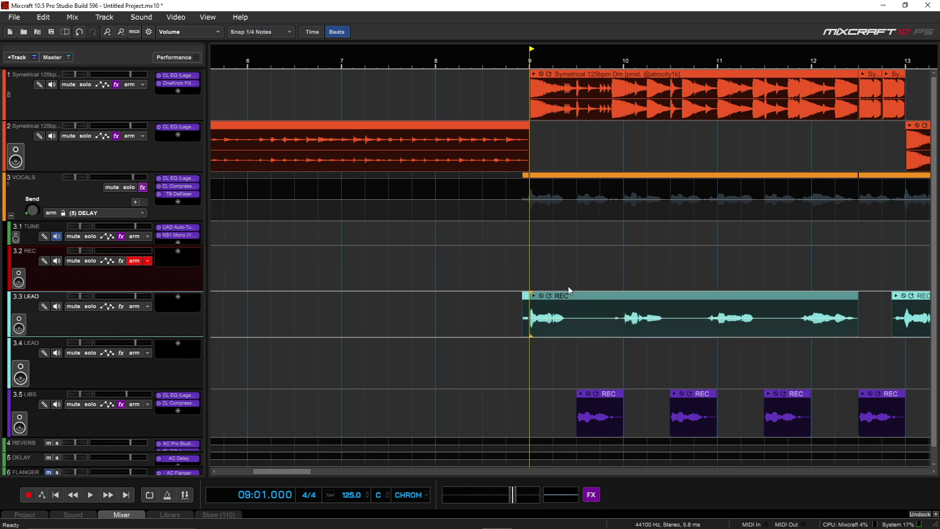
Step: Duplicate the LEAD 3.3 and LIBS clips from bars 9 to 17 so the copies start at bar 28
drag(603, 311, 857, 433)
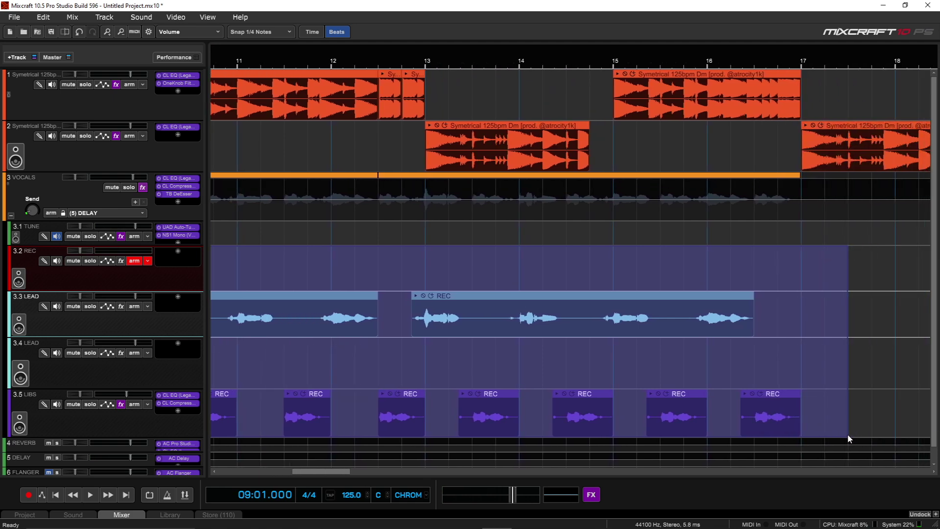
scroll(849, 439, up, 2)
scroll(850, 438, down, 5)
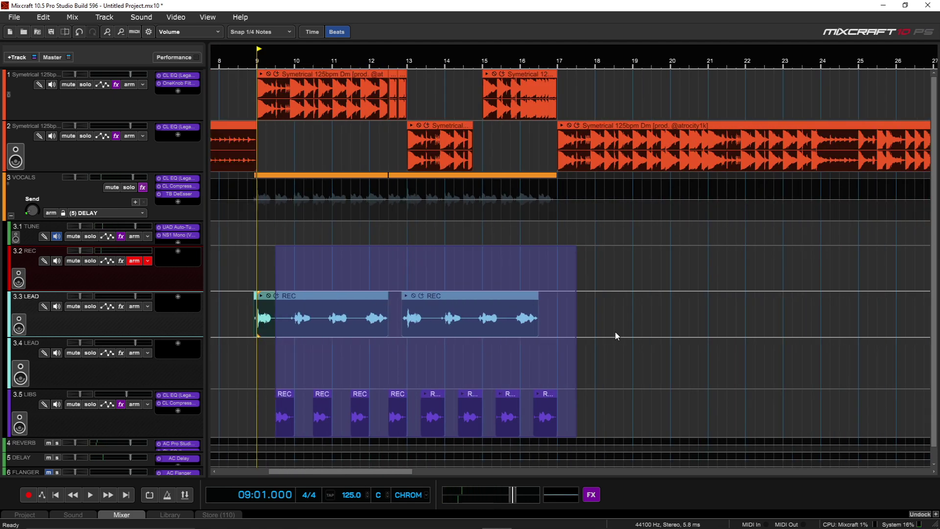
drag(363, 294, 833, 333)
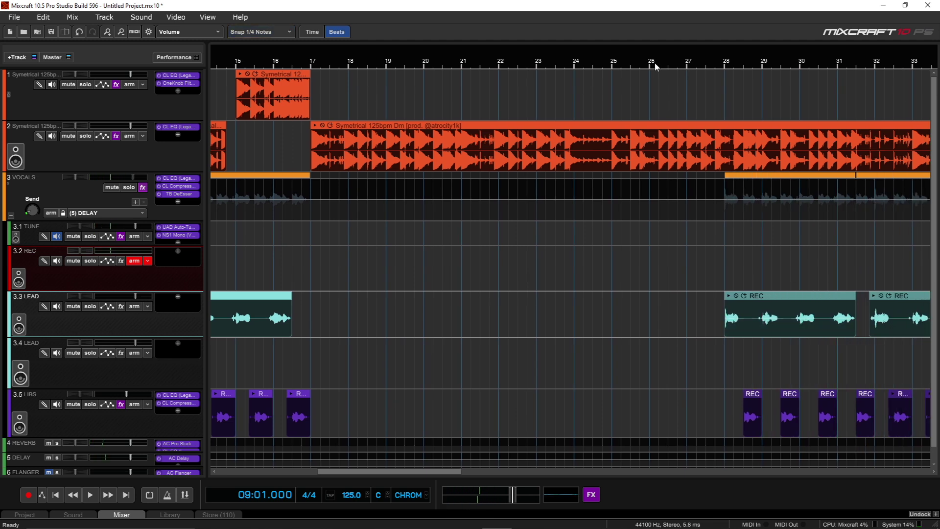
Step: Play from bar 26 beat 2 to about bar 35 beat 4 while extending the starts of the copied vocal clips slightly earlier
click(657, 65)
key(space)
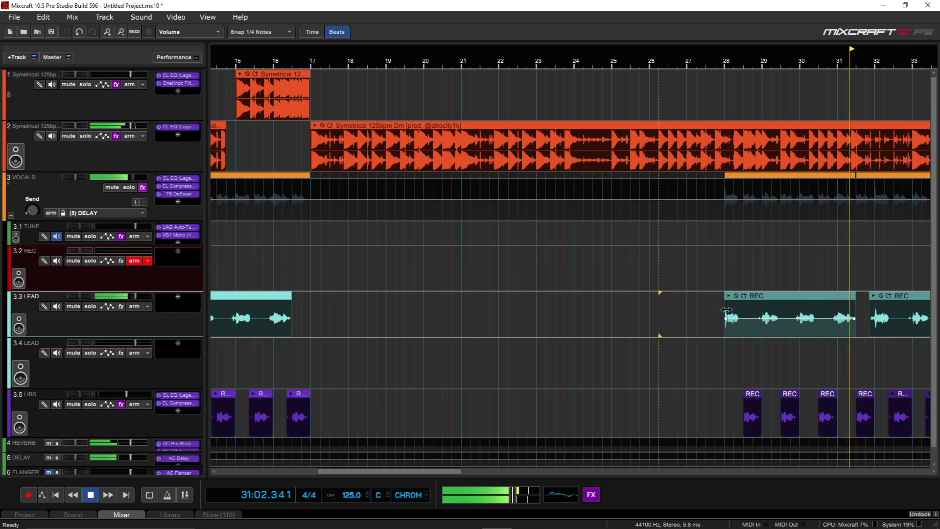
drag(727, 310, 720, 312)
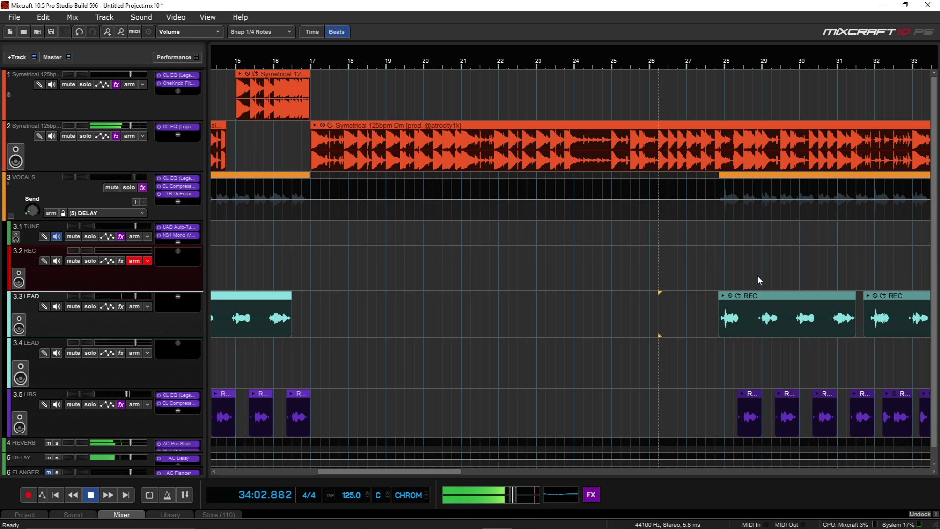
scroll(759, 280, down, 2)
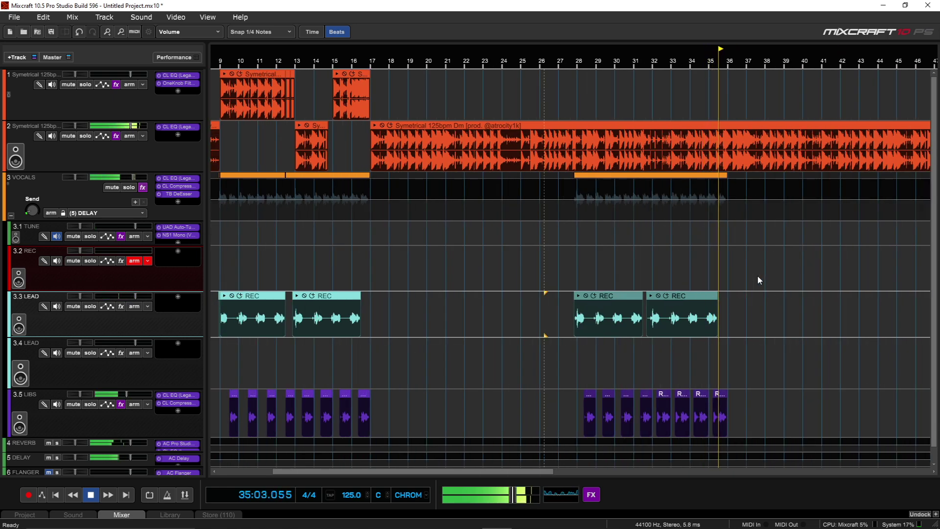
key(space)
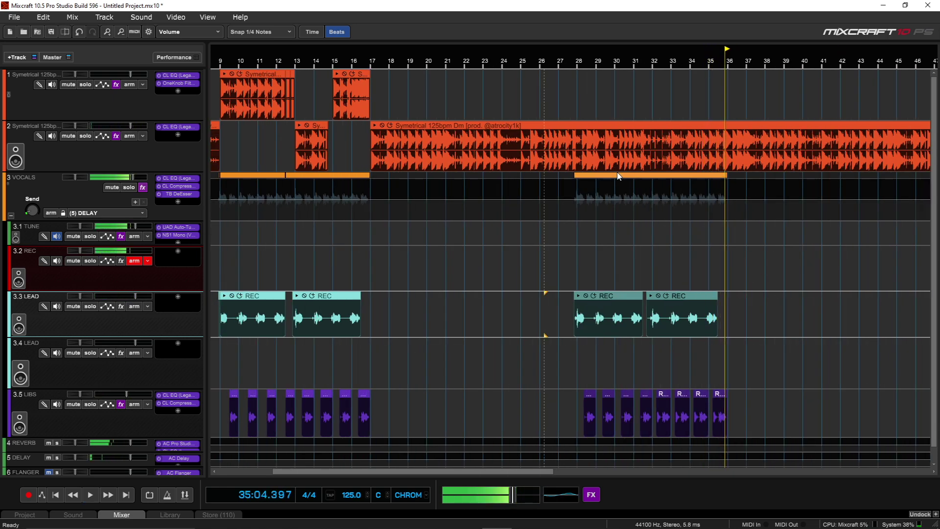
Step: Mute the REVERB and DELAY send tracks
scroll(580, 167, up, 1)
scroll(583, 162, down, 2)
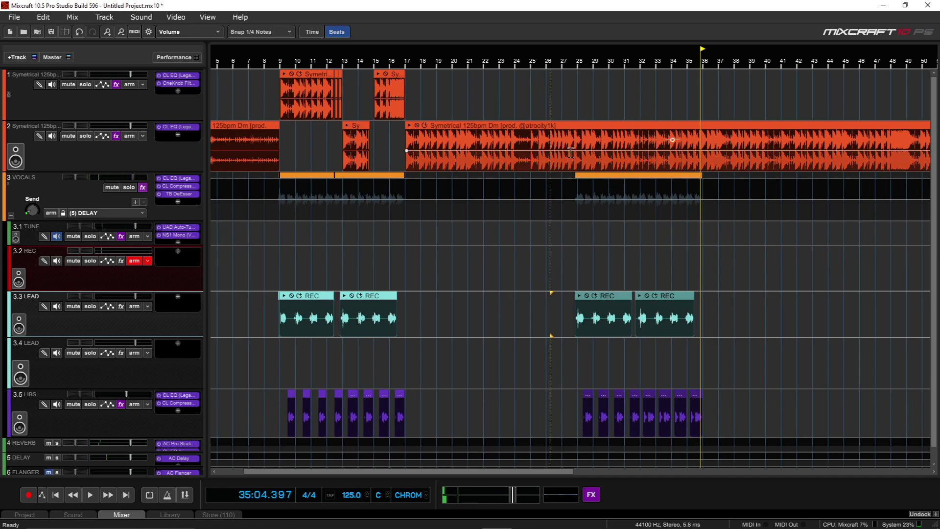
key(space)
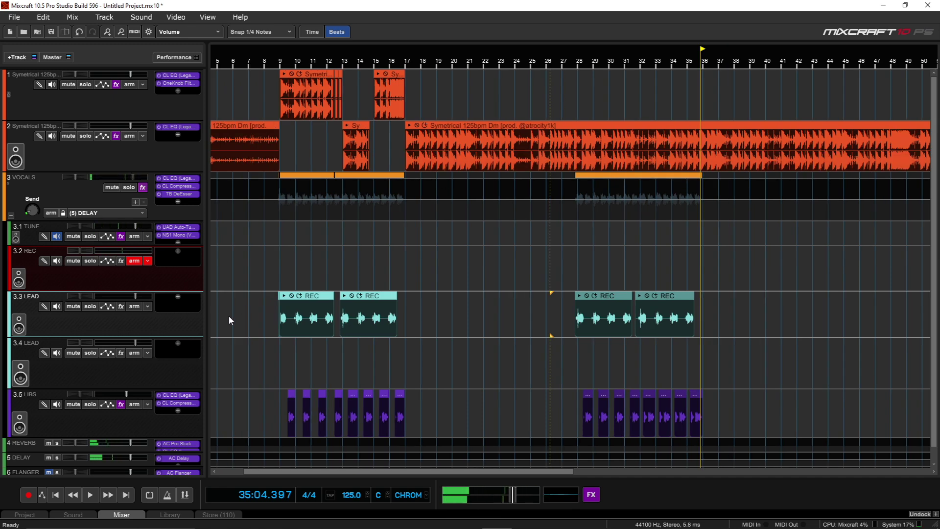
click(49, 443)
click(49, 458)
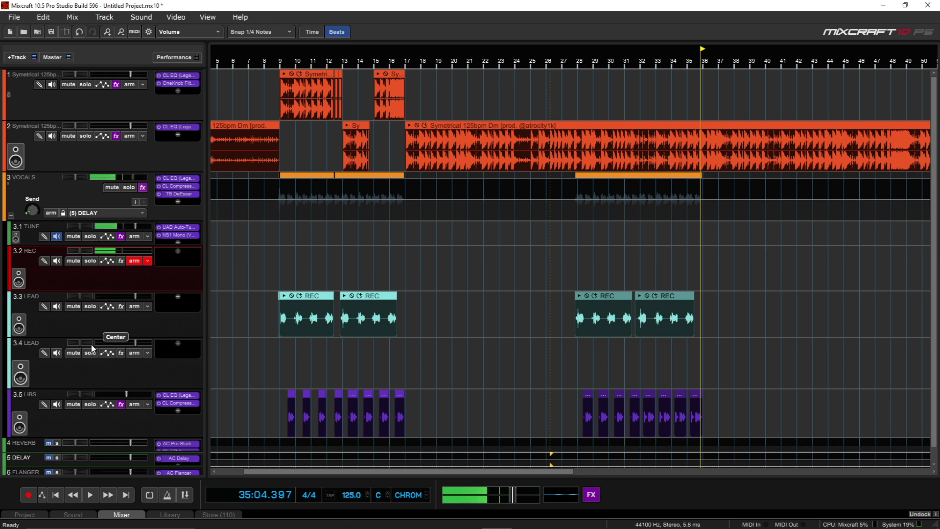
key(minus)
key(minus)
key(minus)
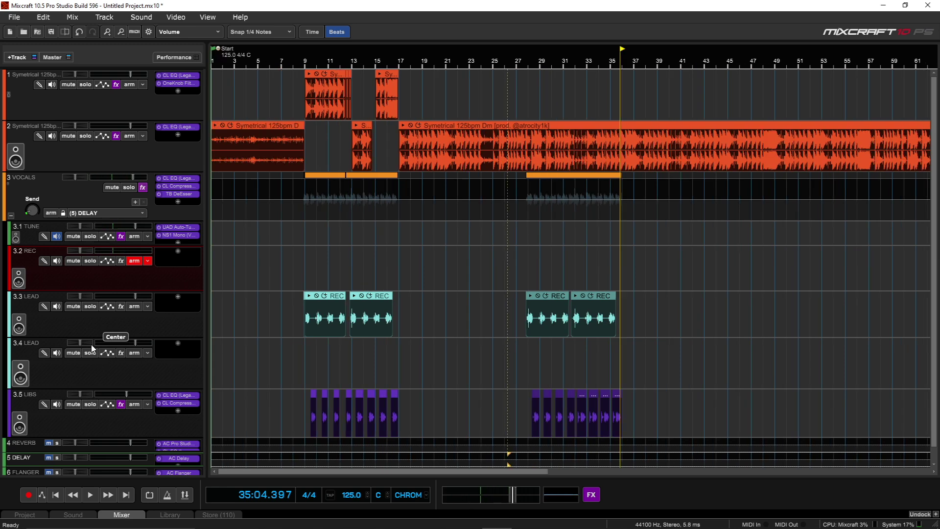